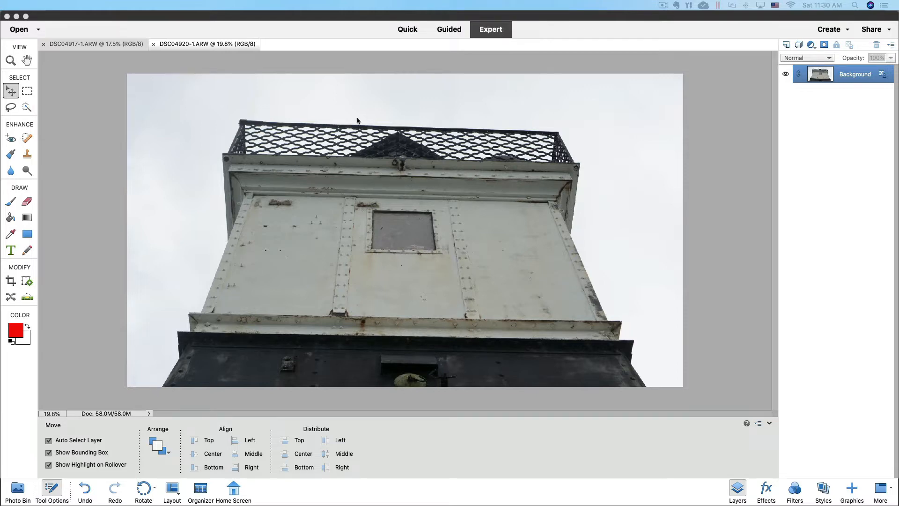
# Switch to the DSC04917-1.ARW photo and clear its existing selection
pyautogui.click(102, 45)
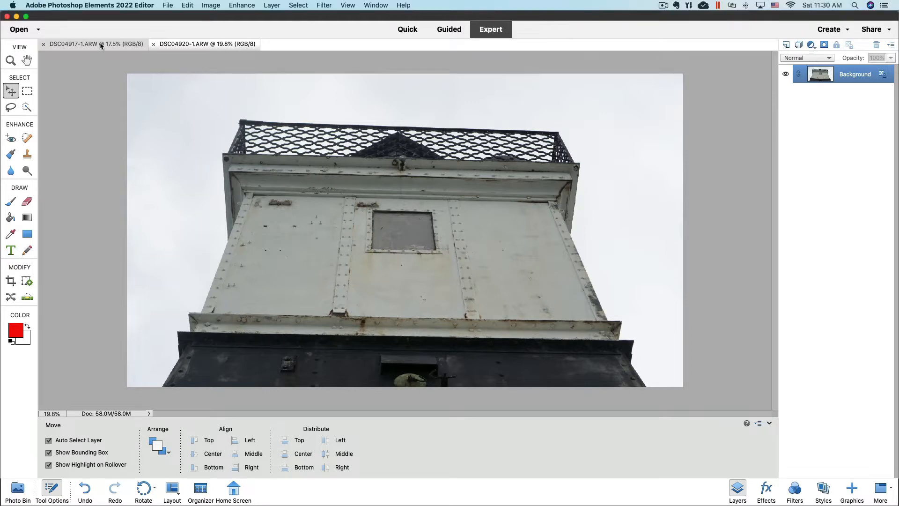
pyautogui.click(101, 44)
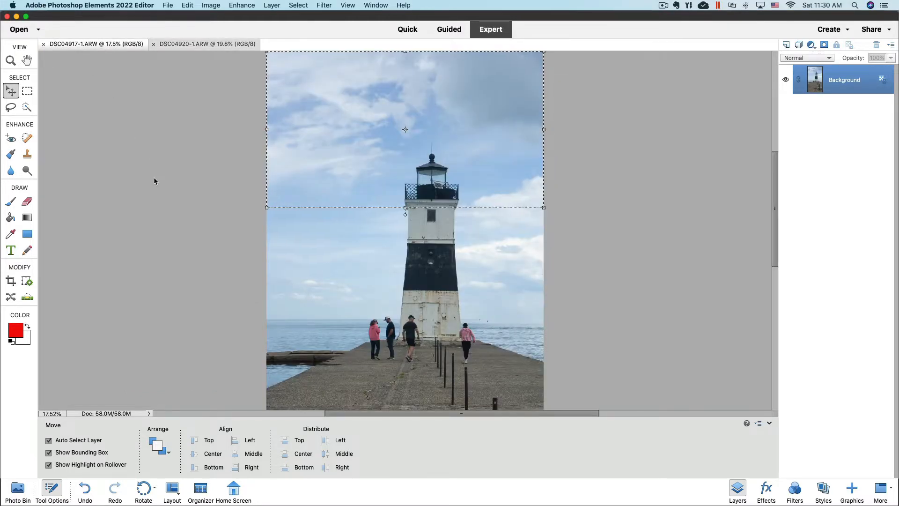
pyautogui.click(298, 6)
pyautogui.click(300, 16)
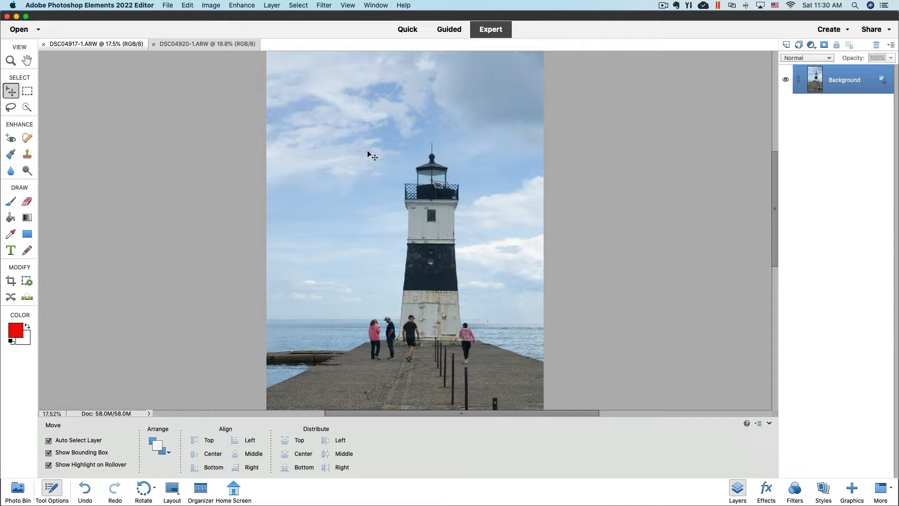
pyautogui.click(226, 46)
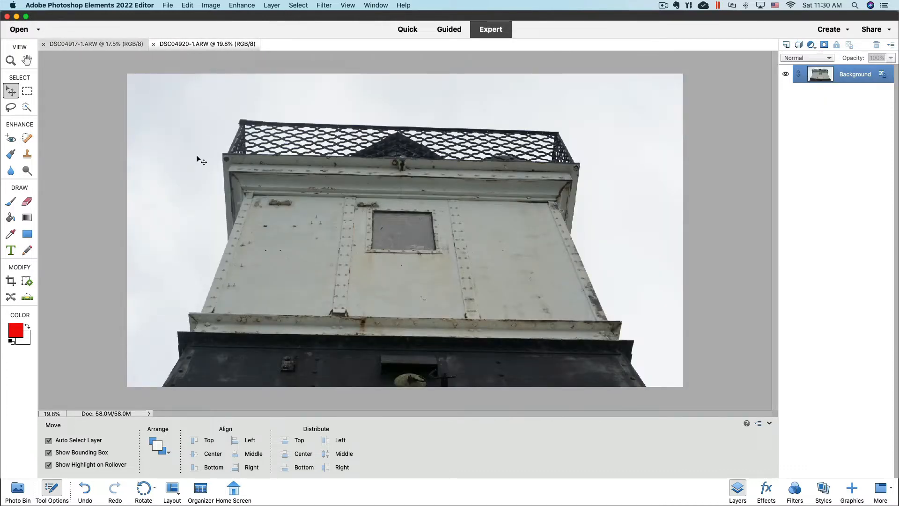
pyautogui.click(109, 46)
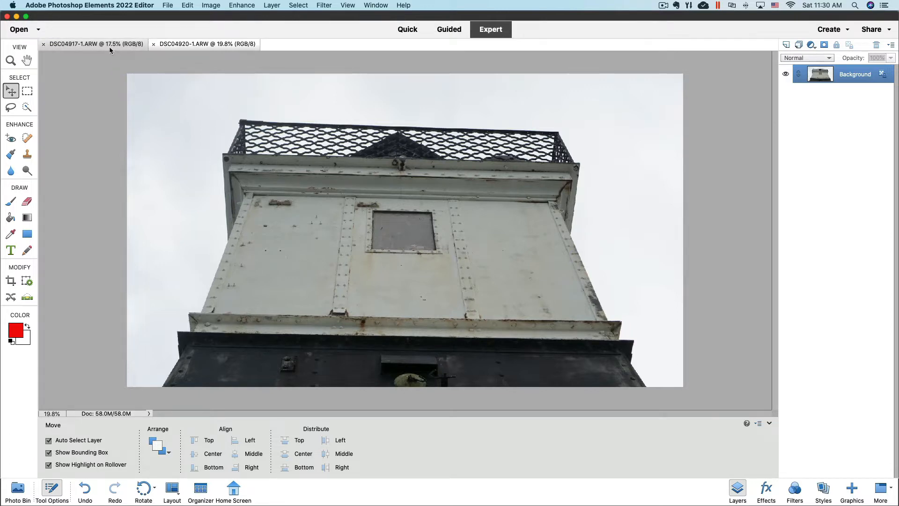
pyautogui.click(225, 45)
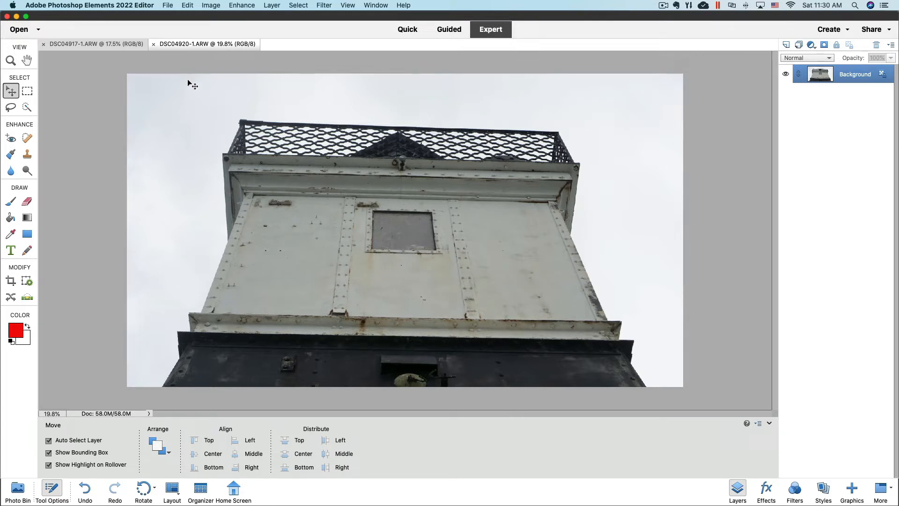
# Copy a full-width rectangular marquee selection of the upper sky, down to the lighthouse's window, from DSC04917-1.ARW
pyautogui.click(103, 44)
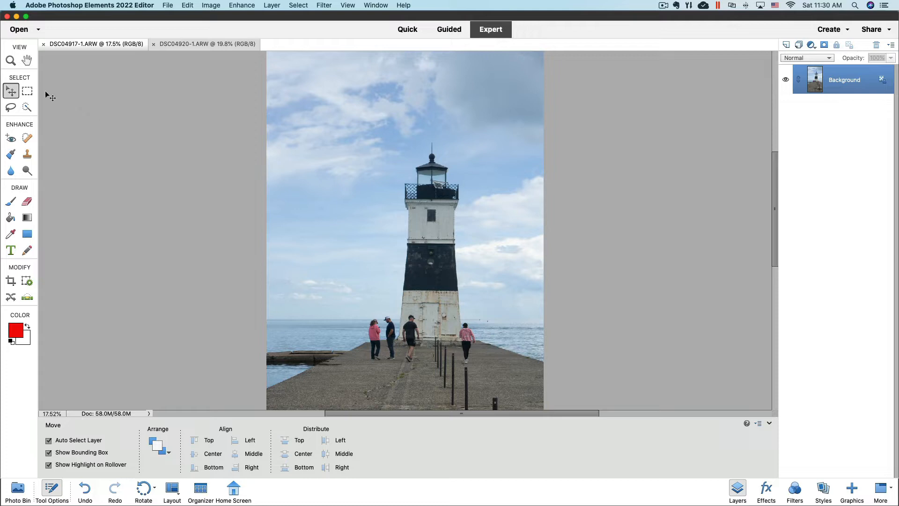
pyautogui.click(31, 93)
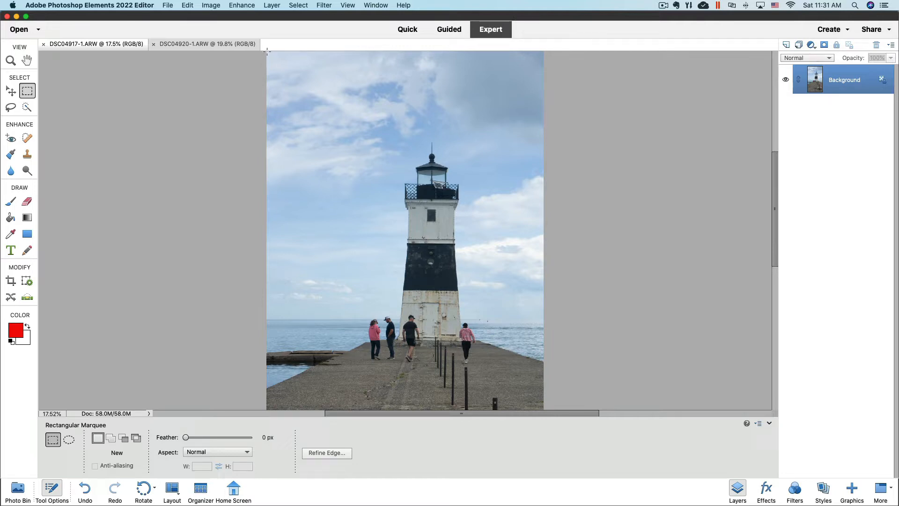
pyautogui.moveTo(267, 52); pyautogui.dragTo(544, 226)
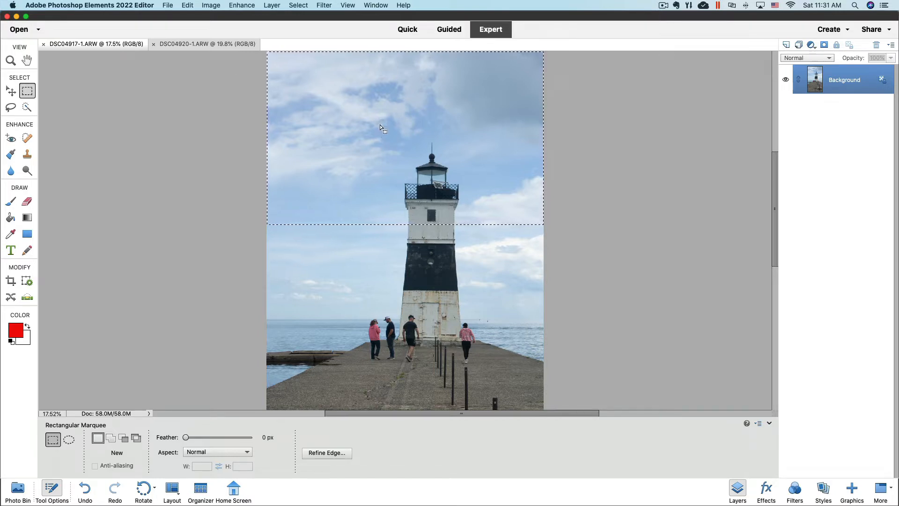
pyautogui.click(188, 5)
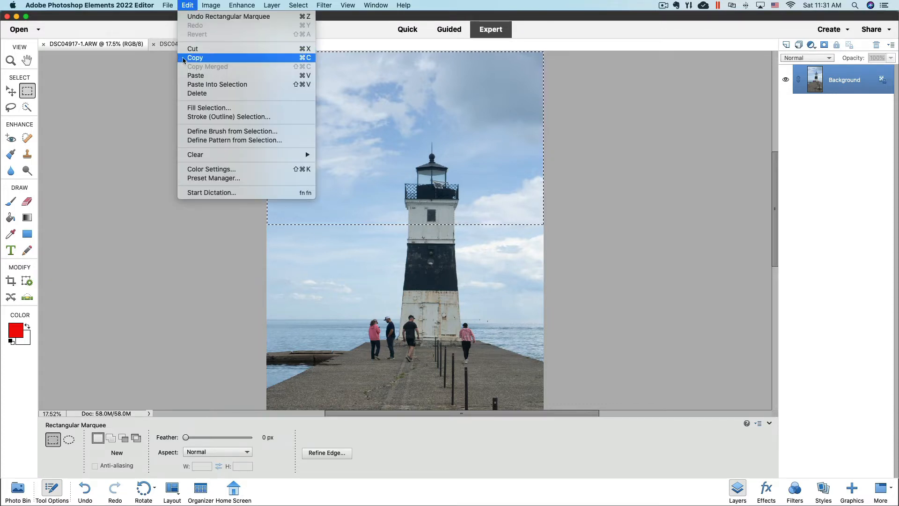
pyautogui.click(197, 60)
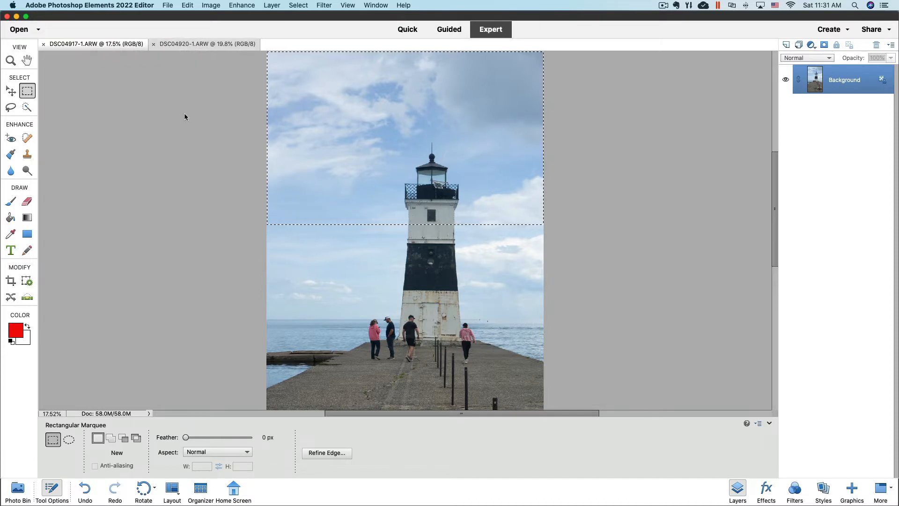
# Duplicate the Background layer in DSC04920-1.ARW, hide the original, and make the duplicate the active layer
pyautogui.click(208, 44)
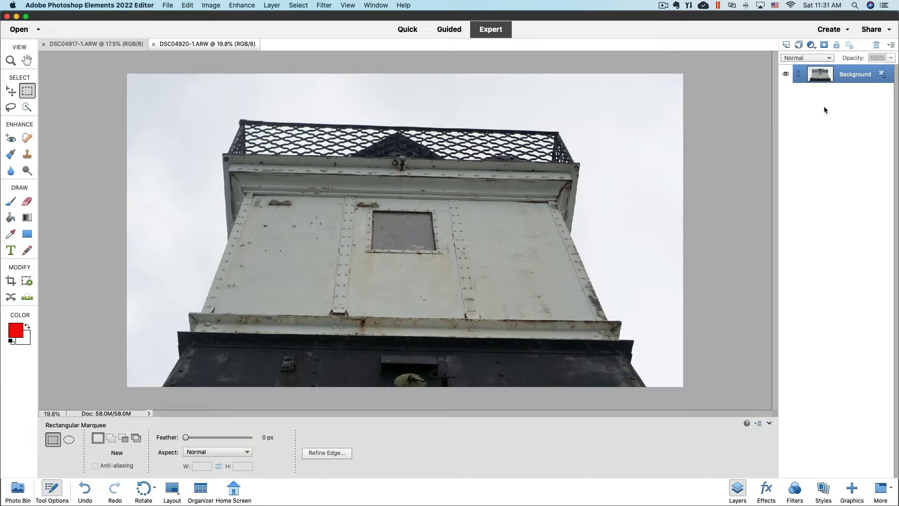
pyautogui.press('super+j')
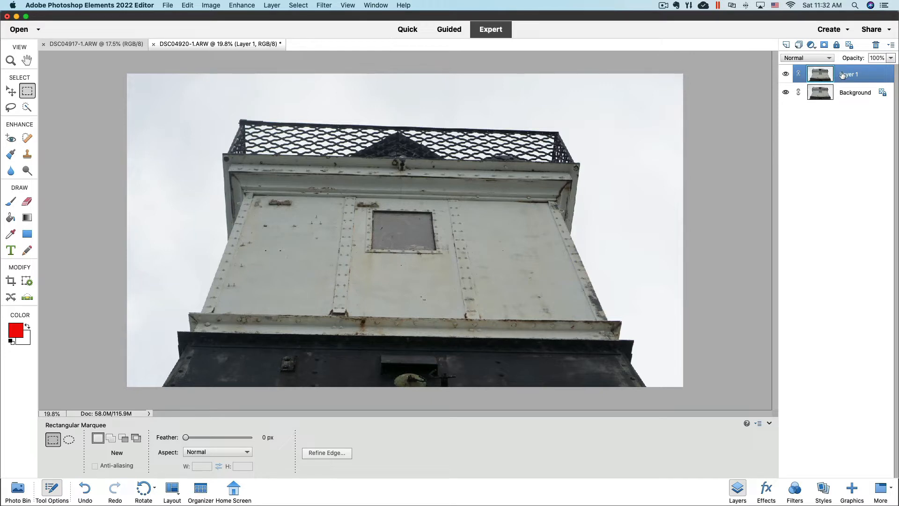
pyautogui.click(788, 93)
pyautogui.click(853, 96)
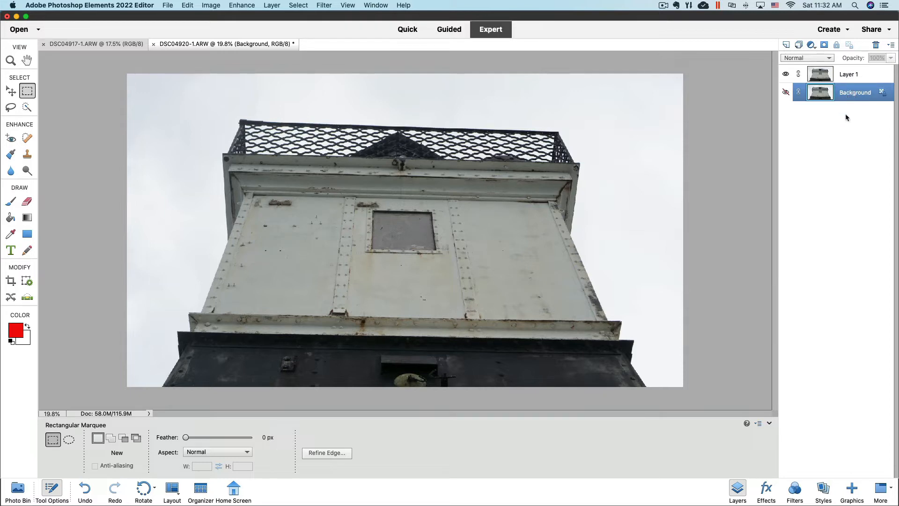
pyautogui.click(846, 78)
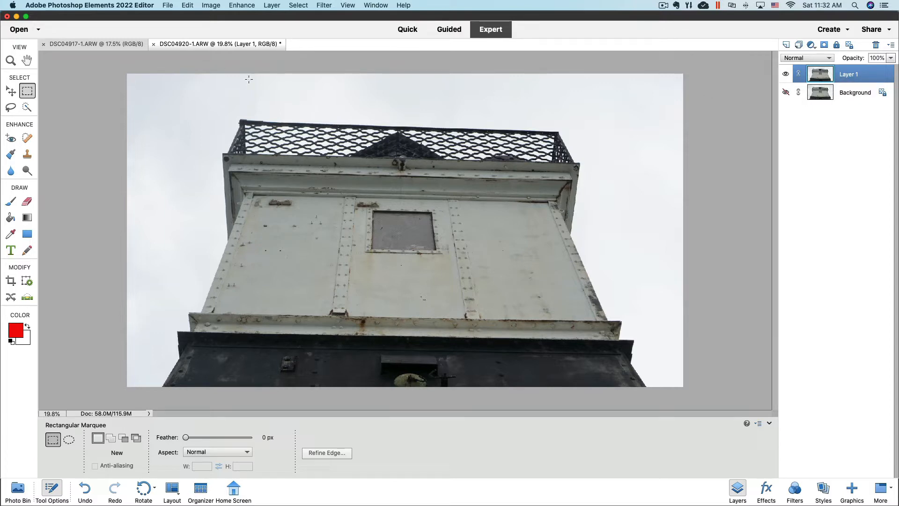
# Paste the copied sky as a new layer above the duplicated lighthouse layer and activate the Move tool
pyautogui.click(187, 5)
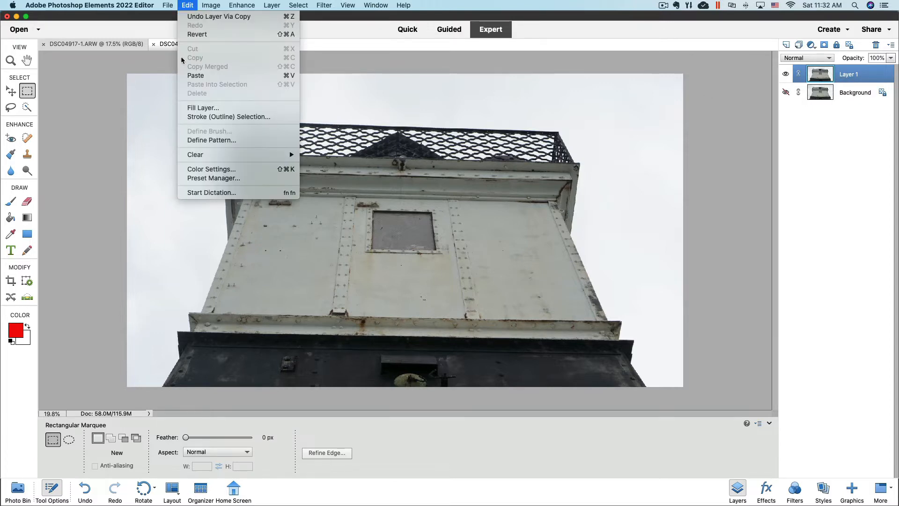
pyautogui.click(187, 76)
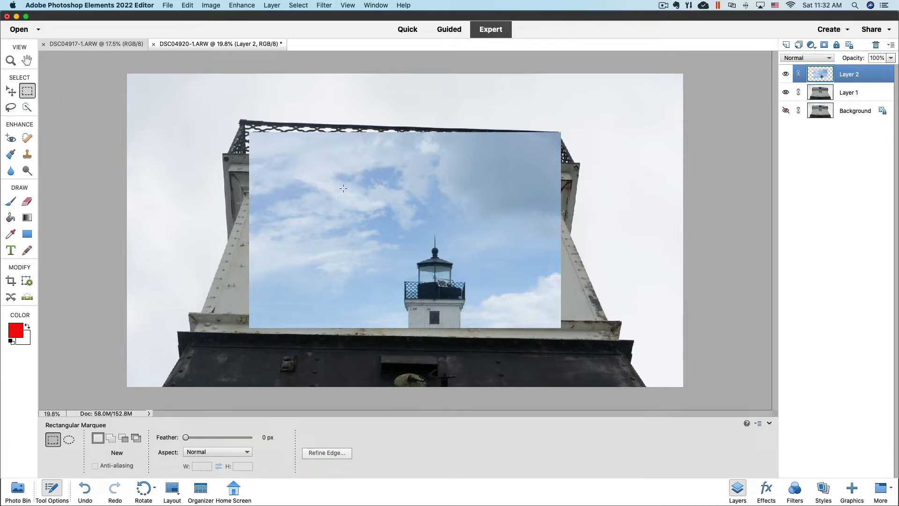
pyautogui.press('v')
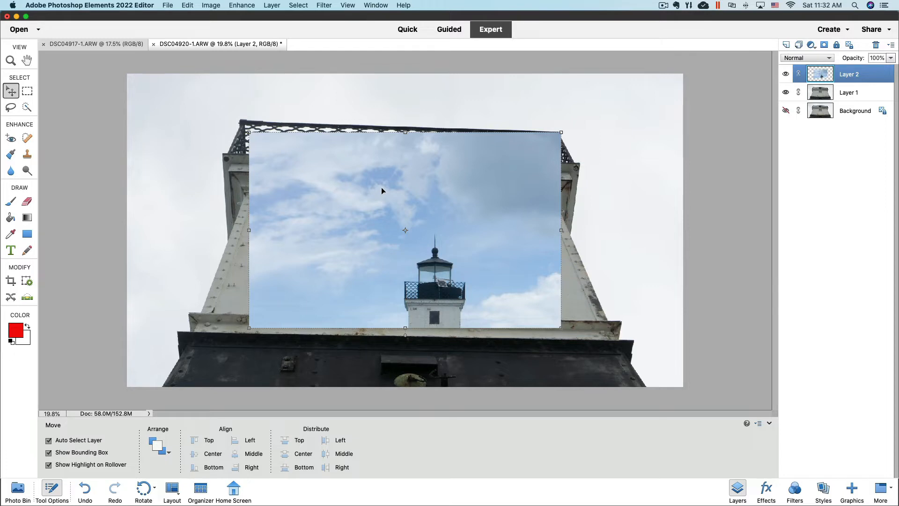
# Rename the pasted sky layer as Sky
pyautogui.rightClick(848, 76)
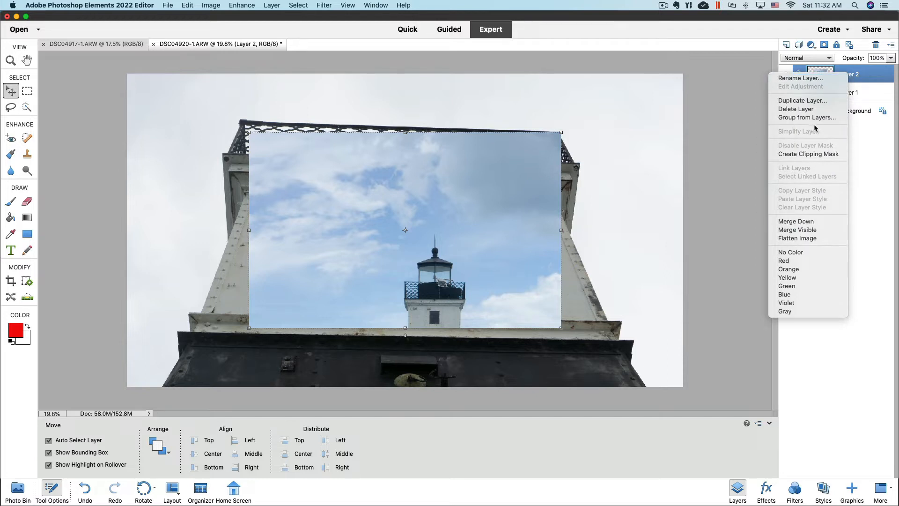
pyautogui.click(798, 78)
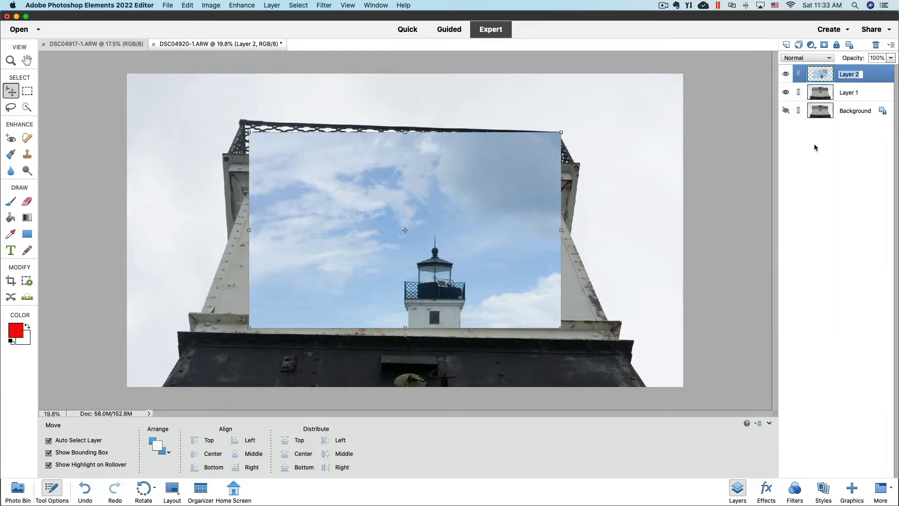
pyautogui.write('Sky')
pyautogui.press('Return')
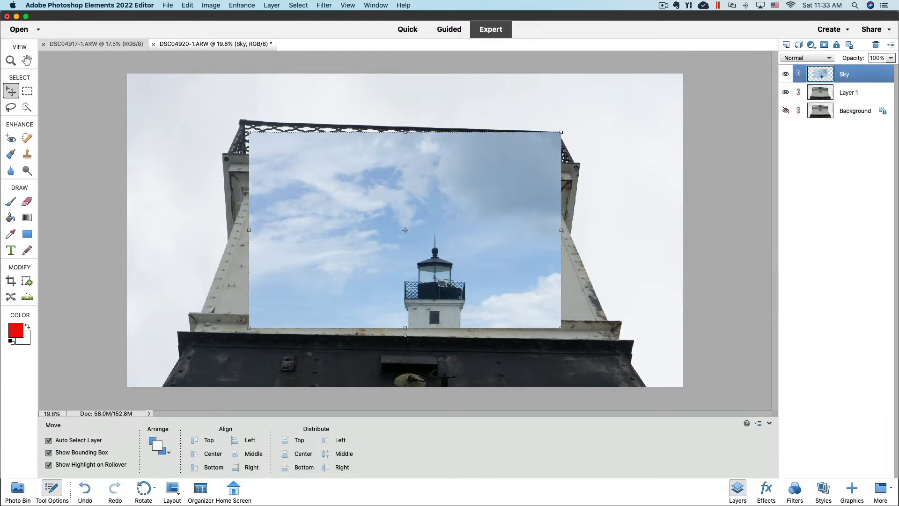
# Rename the duplicated lighthouse layer, Layer 1, as LightHouse
pyautogui.click(848, 93)
pyautogui.rightClick(848, 93)
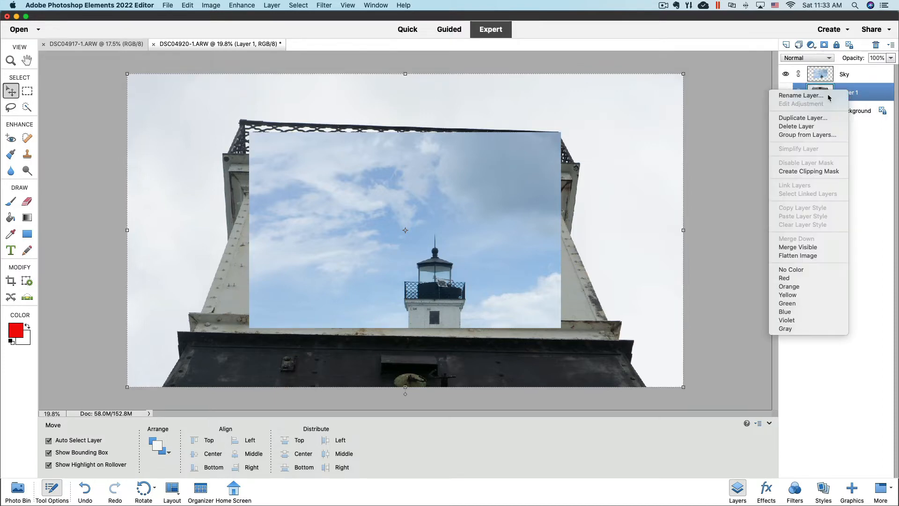
pyautogui.click(829, 95)
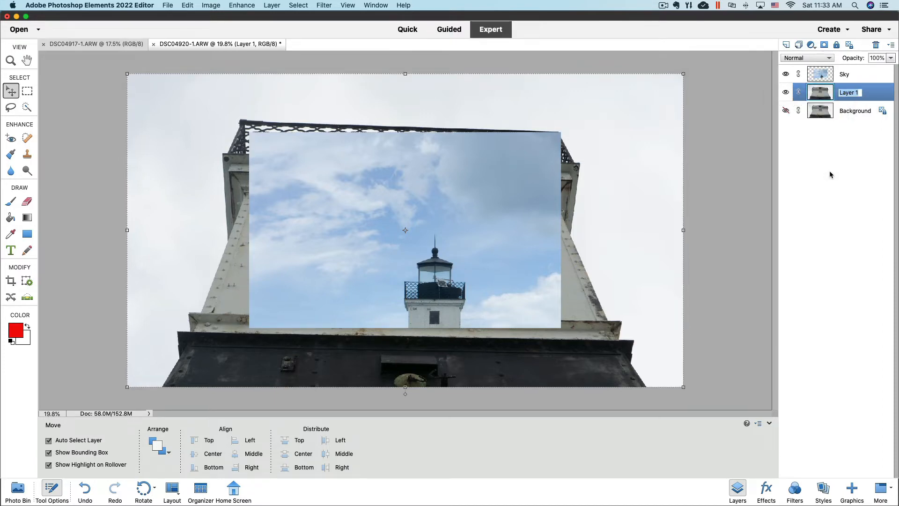
pyautogui.write('LightHouse')
pyautogui.press('Return')
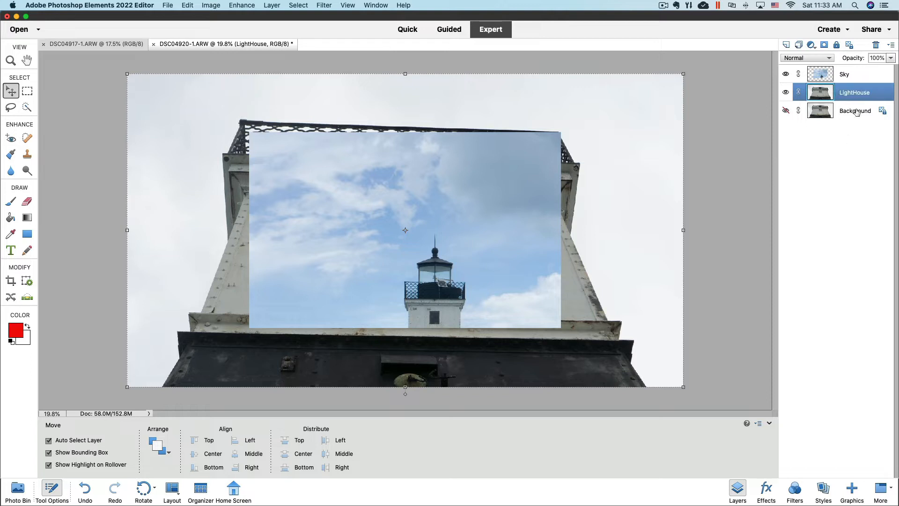
# Scale the Sky layer proportionally to about 178% so that it covers the whole canvas, and commit the transform
pyautogui.click(862, 74)
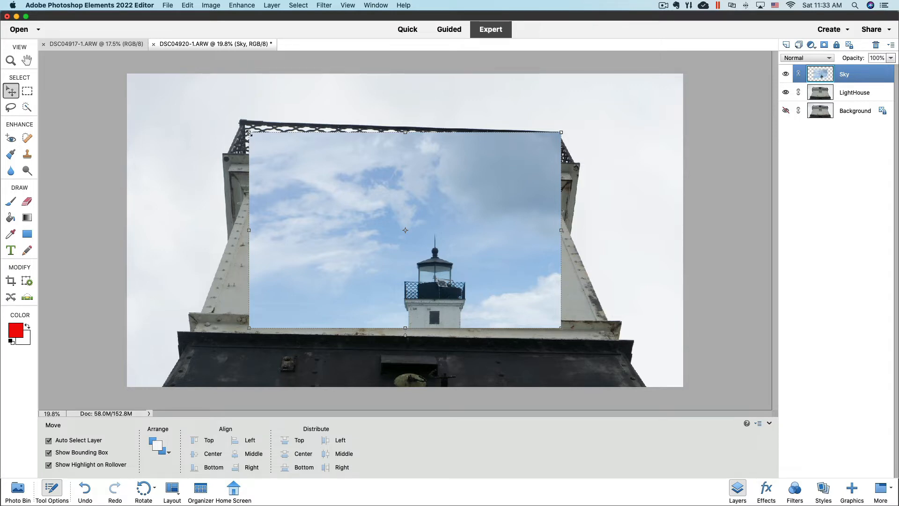
pyautogui.moveTo(249, 132); pyautogui.dragTo(159, 101)
pyautogui.moveTo(243, 134); pyautogui.dragTo(205, 130)
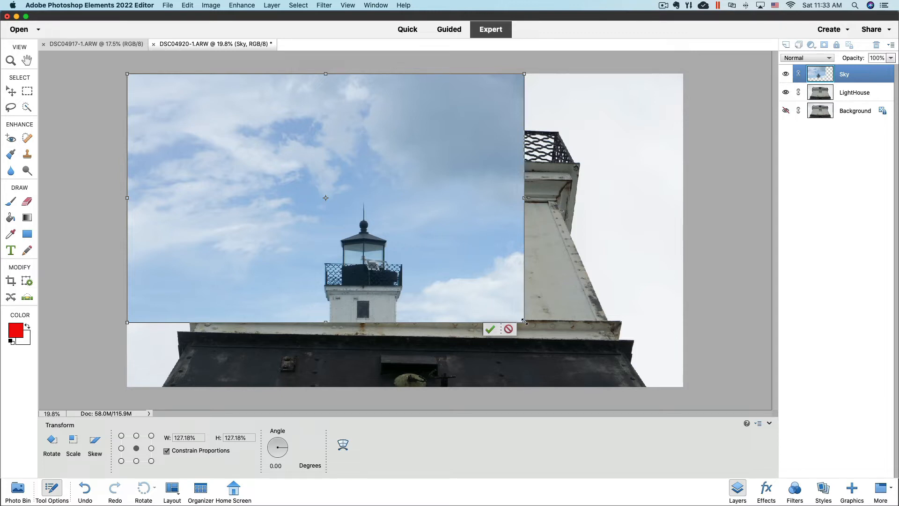
pyautogui.moveTo(521, 321); pyautogui.dragTo(704, 381)
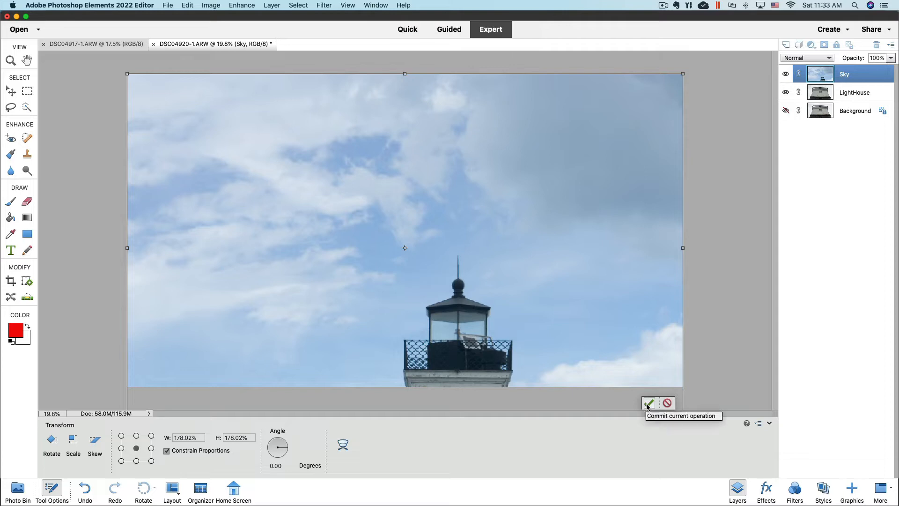
pyautogui.click(648, 405)
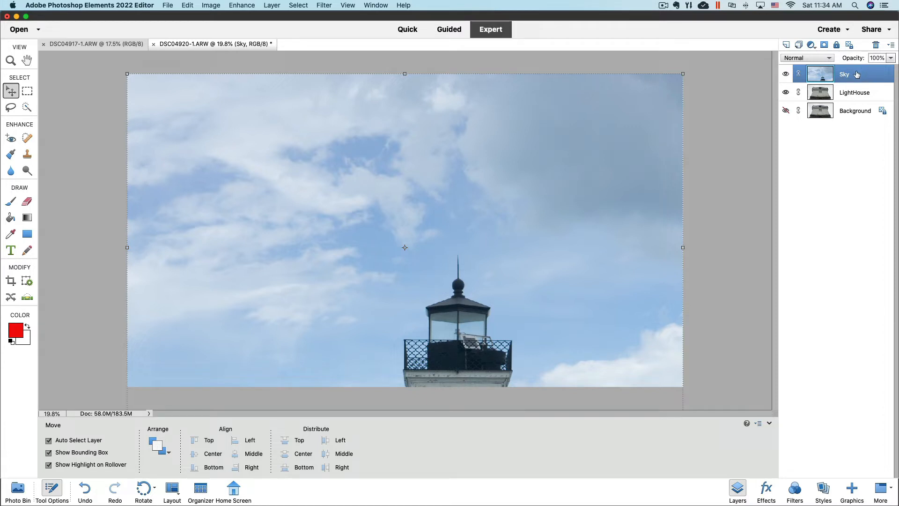
# Add a layer mask to the Sky layer and lower the layer's opacity to 50%
pyautogui.click(824, 45)
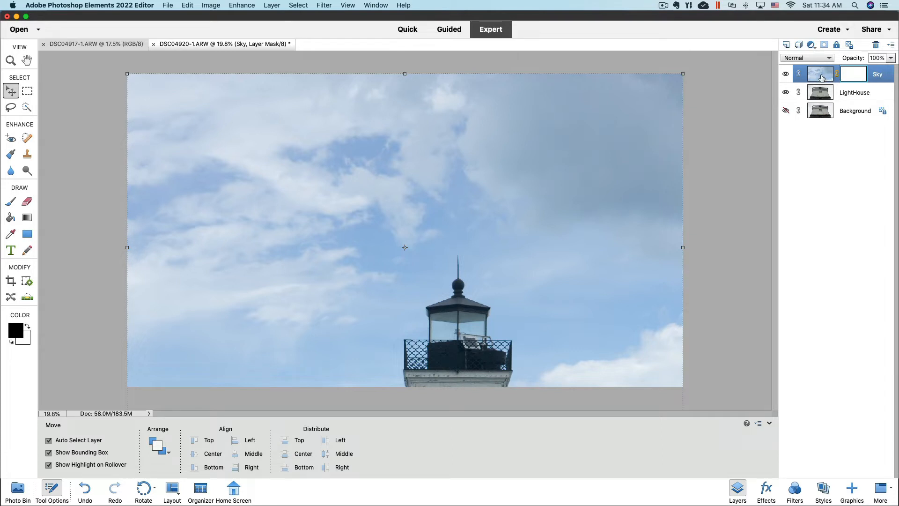
pyautogui.click(890, 58)
pyautogui.moveTo(893, 69); pyautogui.dragTo(870, 71)
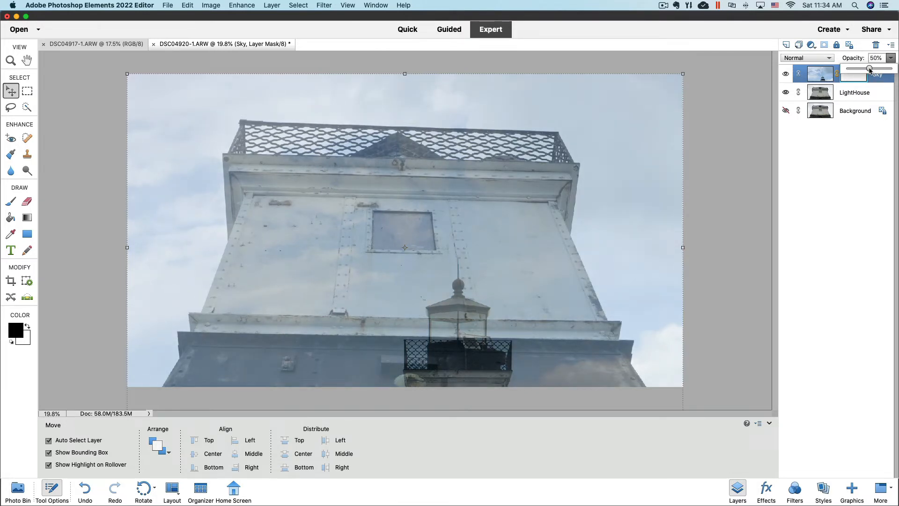
pyautogui.click(890, 58)
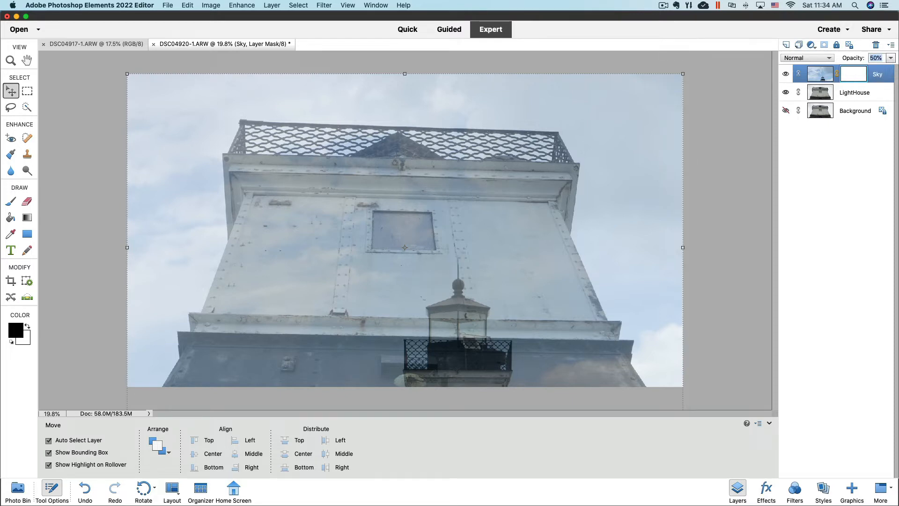
pyautogui.press('i')
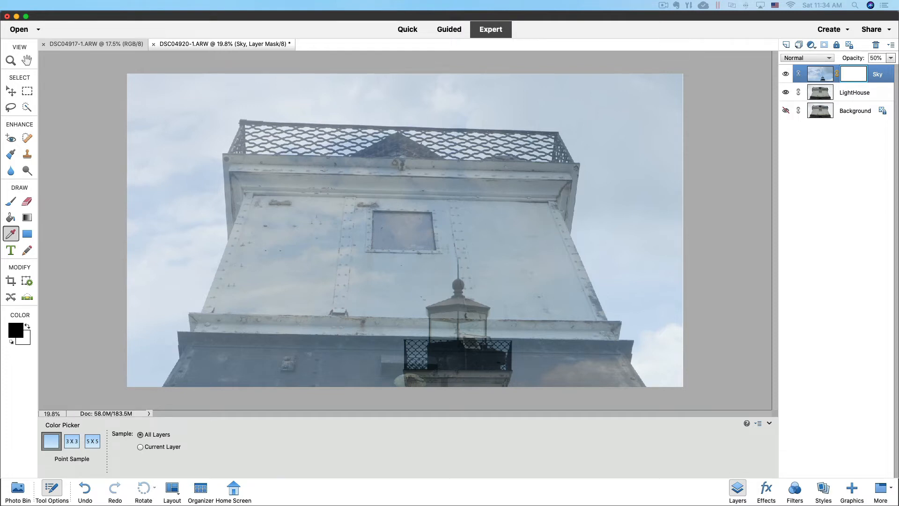
pyautogui.press('v')
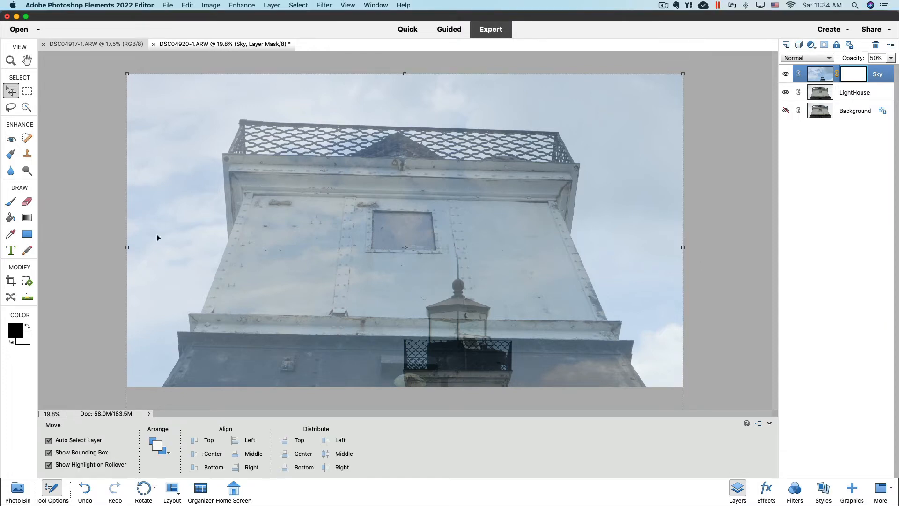
# Paint black on the Sky layer's mask with a 70 px brush along the left outline of the lighthouse
pyautogui.click(11, 202)
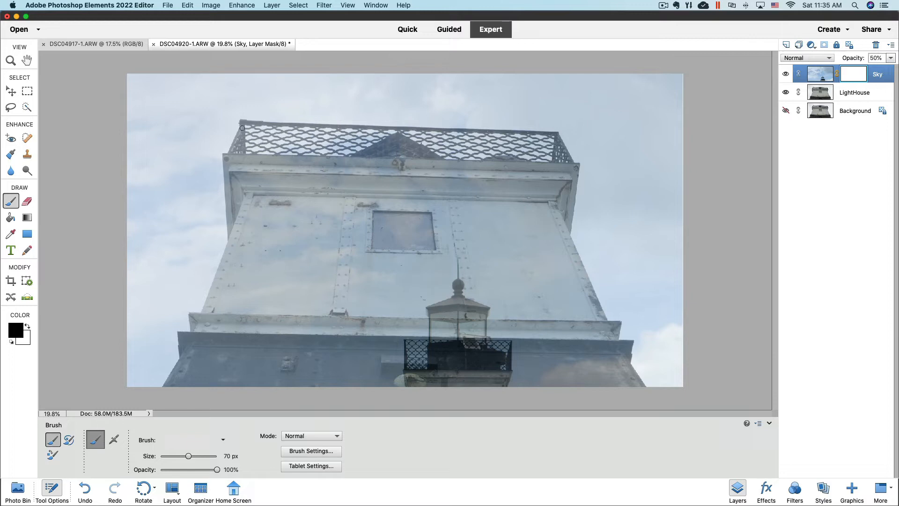
pyautogui.moveTo(242, 131); pyautogui.dragTo(226, 157)
pyautogui.moveTo(238, 162)
pyautogui.mouseDown()
pyautogui.moveTo(279, 160)
pyautogui.moveTo(227, 156)
pyautogui.moveTo(230, 241)
pyautogui.mouseUp()
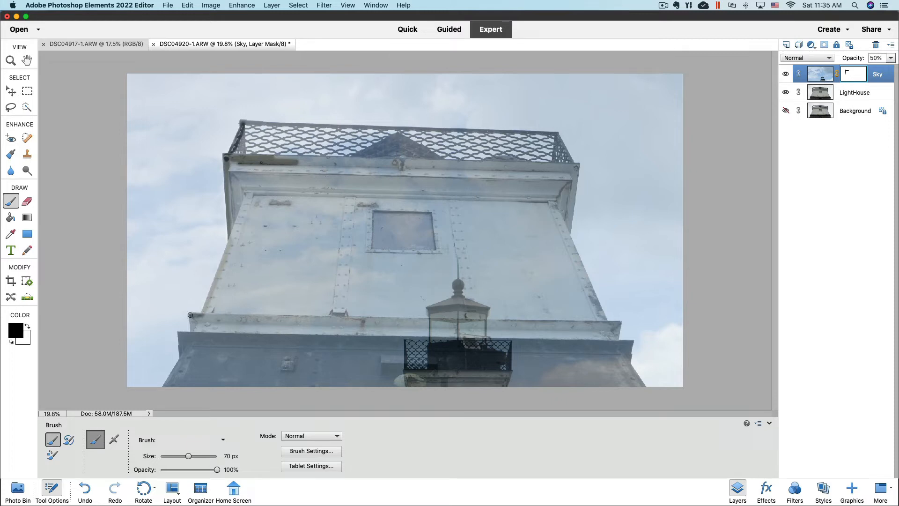
pyautogui.moveTo(190, 315)
pyautogui.mouseDown()
pyautogui.moveTo(191, 333)
pyautogui.moveTo(179, 333)
pyautogui.moveTo(181, 357)
pyautogui.moveTo(163, 388)
pyautogui.mouseUp()
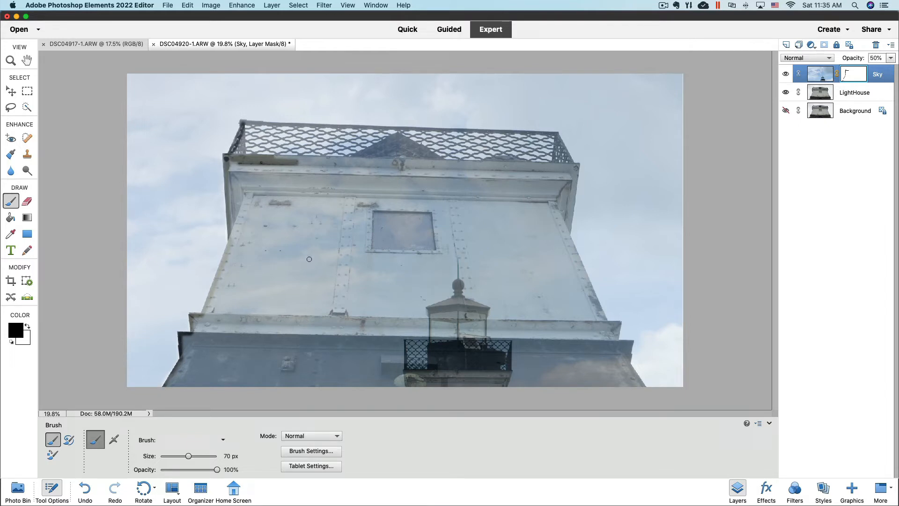
# Set the brush to 100 px and paint black on the mask along the lighthouse's bottom, right side and top railing
pyautogui.press(']')
pyautogui.press(']')
pyautogui.press(']')
pyautogui.press(']')
pyautogui.press(']')
pyautogui.press(']')
pyautogui.press(']')
pyautogui.press(']')
pyautogui.press(']')
pyautogui.press(']')
pyautogui.press(']')
pyautogui.press(']')
pyautogui.press(']')
pyautogui.press(']')
pyautogui.press(']')
pyautogui.press(']')
pyautogui.press(']')
pyautogui.press('[')
pyautogui.press('[')
pyautogui.press('[')
pyautogui.press('[')
pyautogui.press('[')
pyautogui.press('[')
pyautogui.press('[')
pyautogui.press('[')
pyautogui.press('[')
pyautogui.press('[')
pyautogui.press('[')
pyautogui.press('[')
pyautogui.press('[')
pyautogui.press('[')
pyautogui.moveTo(195, 456)
pyautogui.mouseDown()
pyautogui.moveTo(204, 457)
pyautogui.moveTo(191, 457)
pyautogui.mouseUp()
pyautogui.press(']')
pyautogui.press(']')
pyautogui.moveTo(165, 385)
pyautogui.mouseDown()
pyautogui.moveTo(641, 385)
pyautogui.moveTo(626, 361)
pyautogui.moveTo(630, 343)
pyautogui.moveTo(616, 344)
pyautogui.moveTo(617, 324)
pyautogui.moveTo(595, 323)
pyautogui.moveTo(603, 319)
pyautogui.moveTo(598, 305)
pyautogui.moveTo(555, 206)
pyautogui.moveTo(570, 217)
pyautogui.moveTo(576, 165)
pyautogui.moveTo(558, 138)
pyautogui.moveTo(243, 124)
pyautogui.moveTo(234, 154)
pyautogui.moveTo(243, 130)
pyautogui.moveTo(285, 131)
pyautogui.moveTo(253, 139)
pyautogui.moveTo(232, 167)
pyautogui.moveTo(418, 171)
pyautogui.mouseUp()
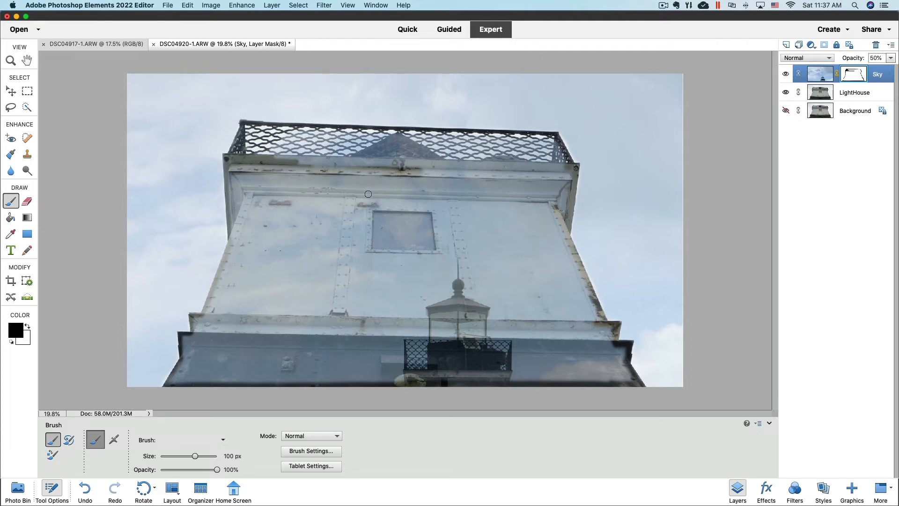
# Enlarge the brush to 500 px and paint black on the mask over the whole interior of the lighthouse
pyautogui.press(']')
pyautogui.press(']')
pyautogui.press(']')
pyautogui.press(']')
pyautogui.press(']')
pyautogui.press(']')
pyautogui.press(']')
pyautogui.press(']')
pyautogui.press(']')
pyautogui.press(']')
pyautogui.press(']')
pyautogui.press(']')
pyautogui.press(']')
pyautogui.press('[')
pyautogui.press('[')
pyautogui.press('[')
pyautogui.press('[')
pyautogui.press('[')
pyautogui.moveTo(316, 182)
pyautogui.mouseDown()
pyautogui.moveTo(279, 157)
pyautogui.moveTo(335, 151)
pyautogui.moveTo(298, 144)
pyautogui.moveTo(540, 151)
pyautogui.moveTo(551, 164)
pyautogui.moveTo(554, 204)
pyautogui.moveTo(460, 184)
pyautogui.moveTo(244, 177)
pyautogui.moveTo(242, 206)
pyautogui.moveTo(382, 199)
pyautogui.moveTo(351, 200)
pyautogui.moveTo(523, 211)
pyautogui.mouseUp()
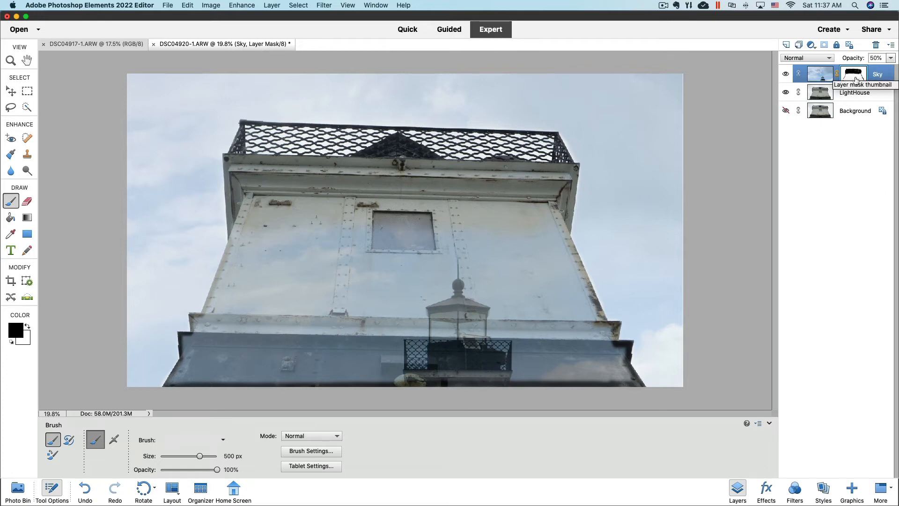
pyautogui.moveTo(530, 238)
pyautogui.mouseDown()
pyautogui.moveTo(545, 261)
pyautogui.moveTo(546, 235)
pyautogui.moveTo(553, 259)
pyautogui.moveTo(555, 248)
pyautogui.moveTo(584, 319)
pyautogui.moveTo(397, 309)
pyautogui.moveTo(460, 304)
pyautogui.moveTo(429, 294)
pyautogui.moveTo(461, 284)
pyautogui.moveTo(526, 288)
pyautogui.moveTo(542, 303)
pyautogui.moveTo(504, 271)
pyautogui.moveTo(363, 283)
pyautogui.moveTo(389, 312)
pyautogui.moveTo(208, 323)
pyautogui.moveTo(260, 219)
pyautogui.moveTo(279, 265)
pyautogui.moveTo(368, 245)
pyautogui.moveTo(254, 250)
pyautogui.moveTo(306, 288)
pyautogui.moveTo(329, 285)
pyautogui.moveTo(385, 225)
pyautogui.moveTo(430, 219)
pyautogui.moveTo(474, 222)
pyautogui.moveTo(519, 245)
pyautogui.moveTo(397, 253)
pyautogui.moveTo(459, 249)
pyautogui.moveTo(454, 241)
pyautogui.moveTo(495, 333)
pyautogui.moveTo(536, 351)
pyautogui.moveTo(601, 342)
pyautogui.moveTo(438, 345)
pyautogui.moveTo(253, 332)
pyautogui.moveTo(207, 342)
pyautogui.moveTo(193, 376)
pyautogui.moveTo(304, 368)
pyautogui.moveTo(243, 358)
pyautogui.moveTo(469, 372)
pyautogui.moveTo(618, 368)
pyautogui.moveTo(587, 344)
pyautogui.mouseUp()
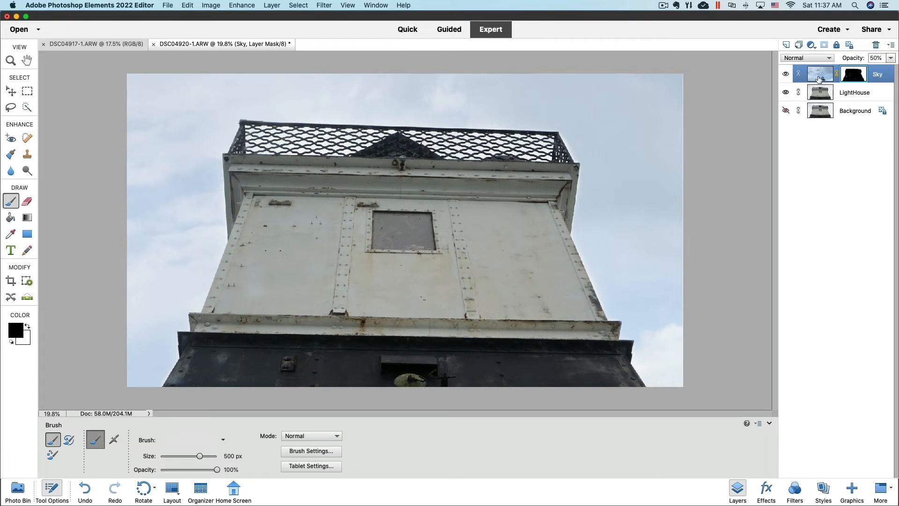
# Raise the Sky layer's opacity to 100%
pyautogui.click(891, 58)
pyautogui.moveTo(869, 69); pyautogui.dragTo(893, 70)
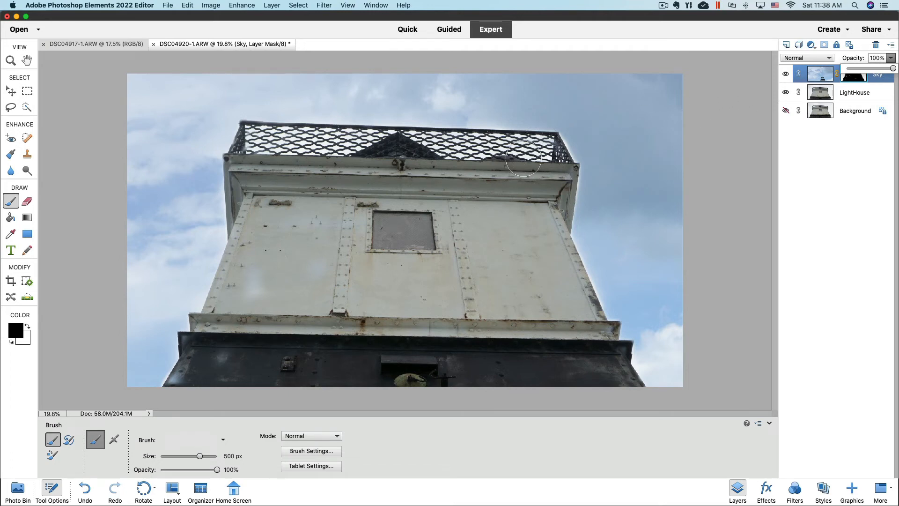
# Reduce the brush size to 80 px and swap the foreground colour between black and white, ending with black
pyautogui.press('[')
pyautogui.press('[')
pyautogui.press('[')
pyautogui.press('[')
pyautogui.press('[')
pyautogui.press('[')
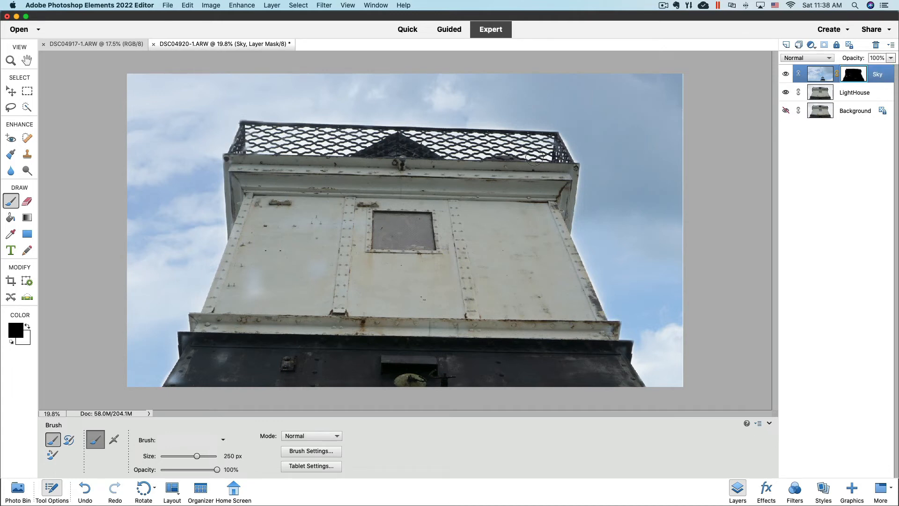
pyautogui.press(']')
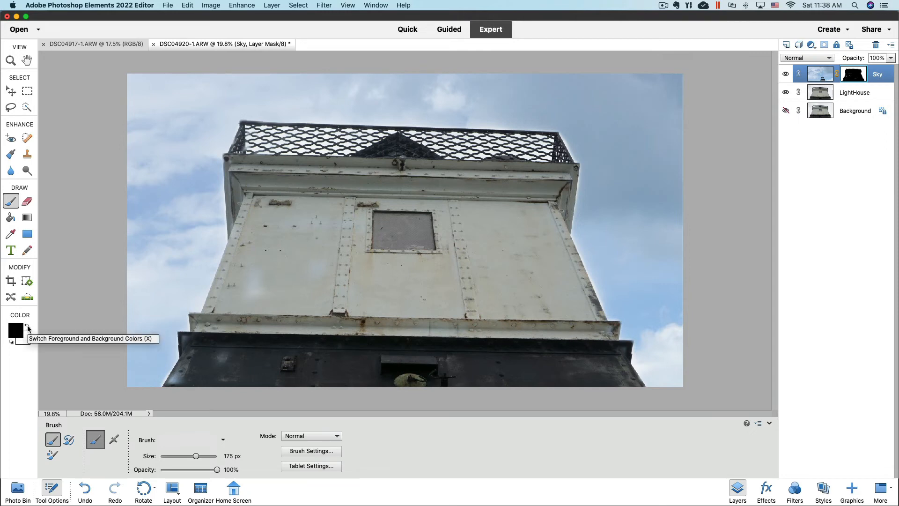
pyautogui.click(28, 328)
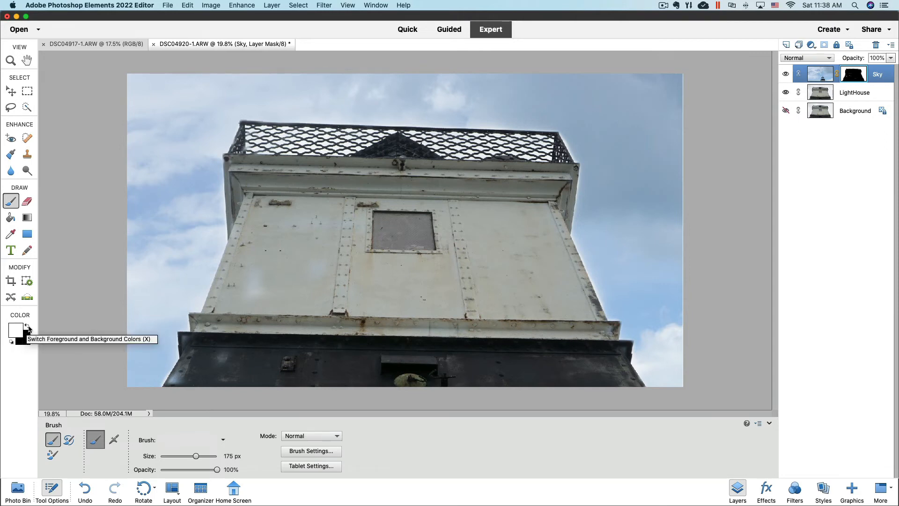
pyautogui.click(28, 328)
pyautogui.click(28, 329)
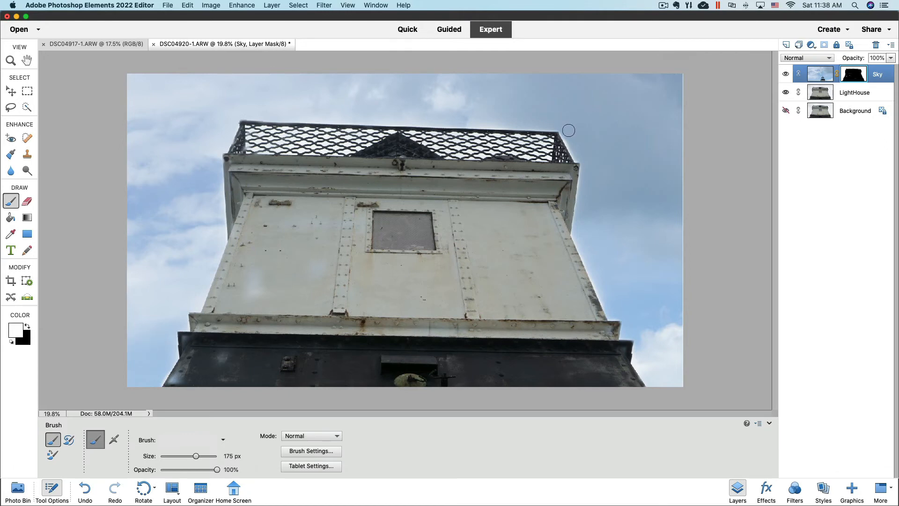
pyautogui.press('[')
pyautogui.press('[')
pyautogui.click(29, 327)
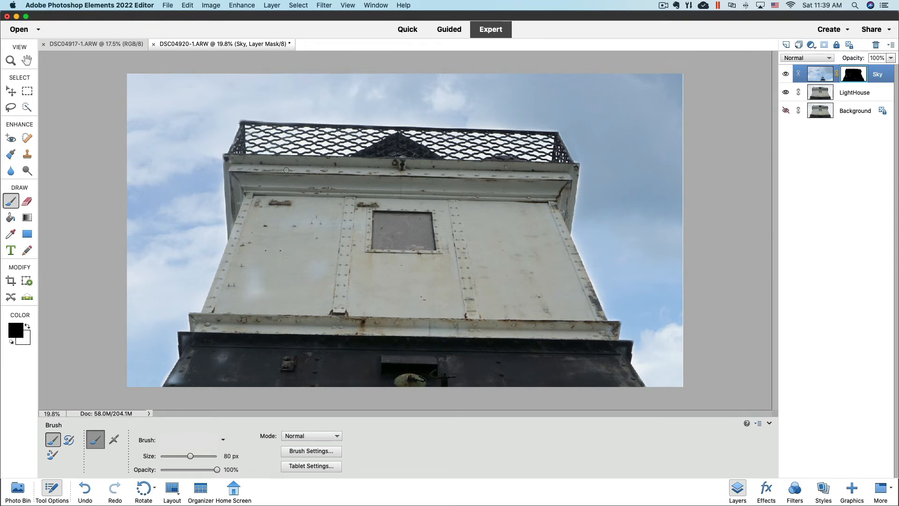
pyautogui.click(211, 6)
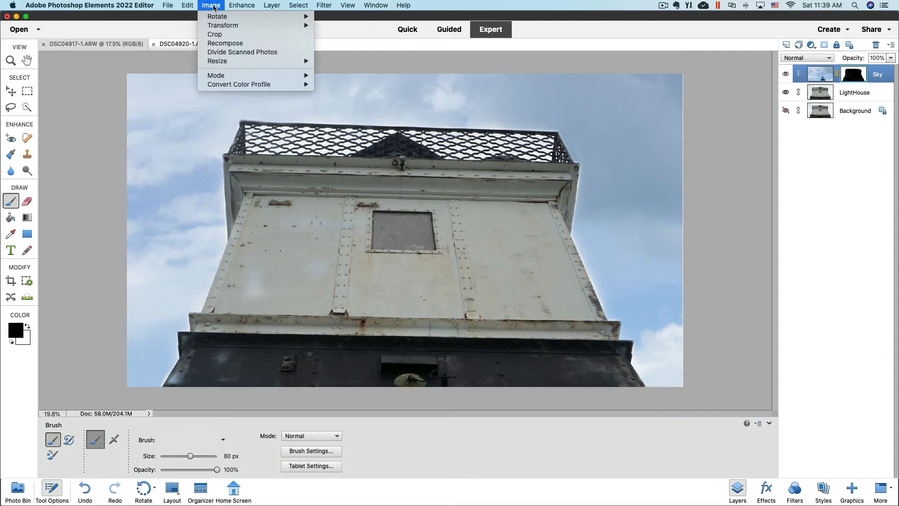
pyautogui.click(214, 6)
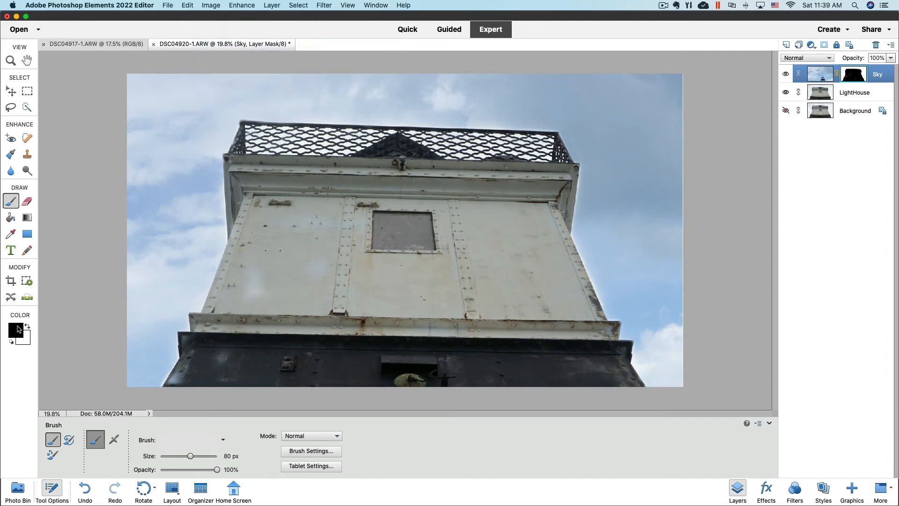
pyautogui.click(187, 6)
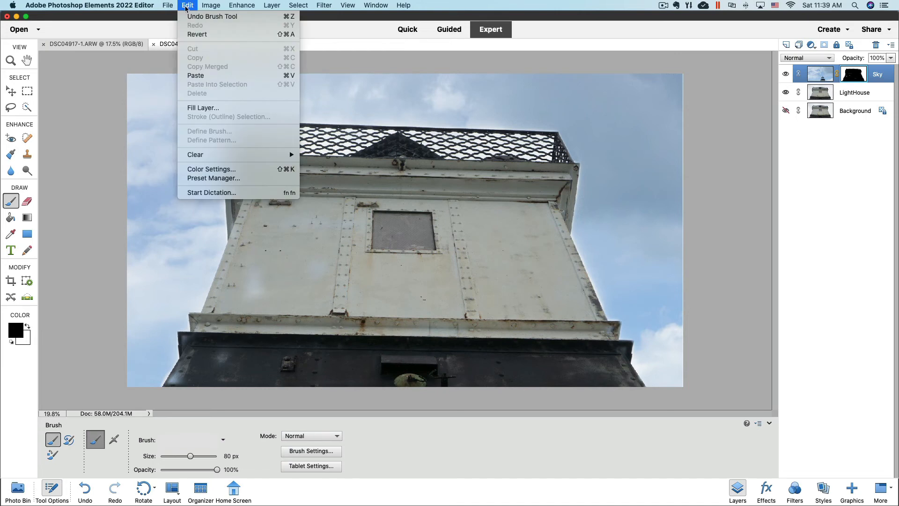
pyautogui.moveTo(205, 8)
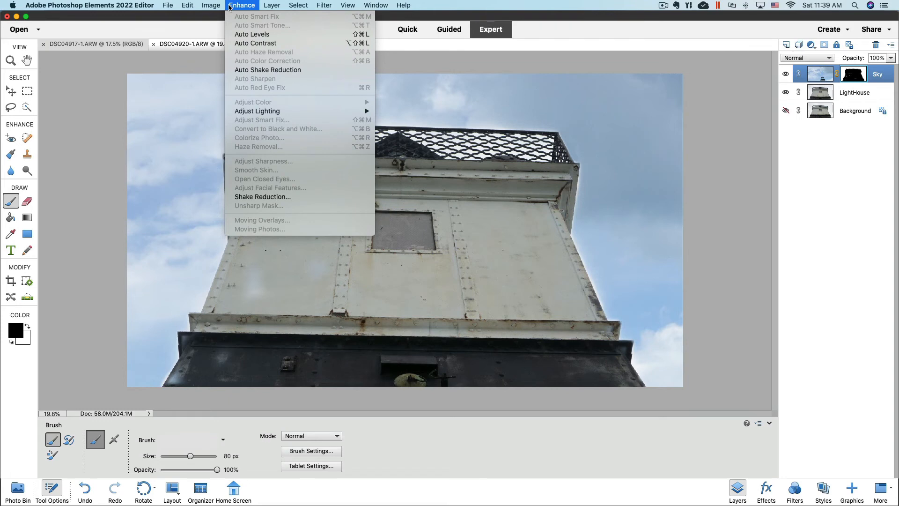
pyautogui.moveTo(273, 6)
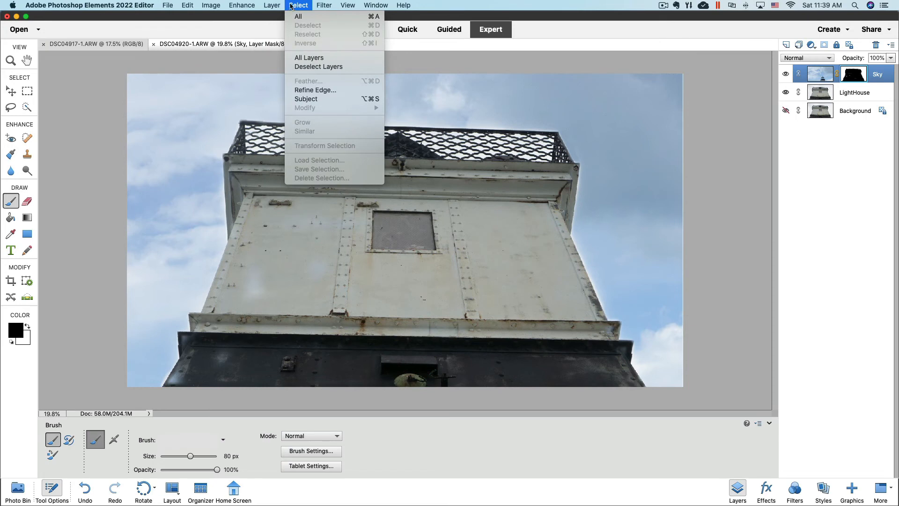
pyautogui.click(274, 215)
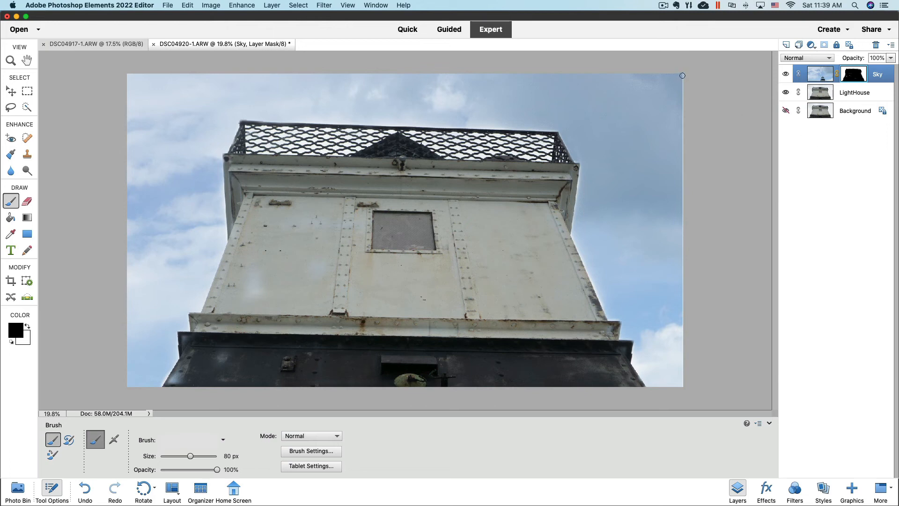
# Try to clear the thin line at the image's upper-right edge by painting the mask with black and with white
pyautogui.moveTo(681, 77); pyautogui.dragTo(682, 85)
pyautogui.click(27, 327)
pyautogui.moveTo(680, 76); pyautogui.dragTo(681, 95)
# Crop a thin strip off the right edge of the image, then switch to the Move tool and deselect the Sky layer
pyautogui.click(10, 281)
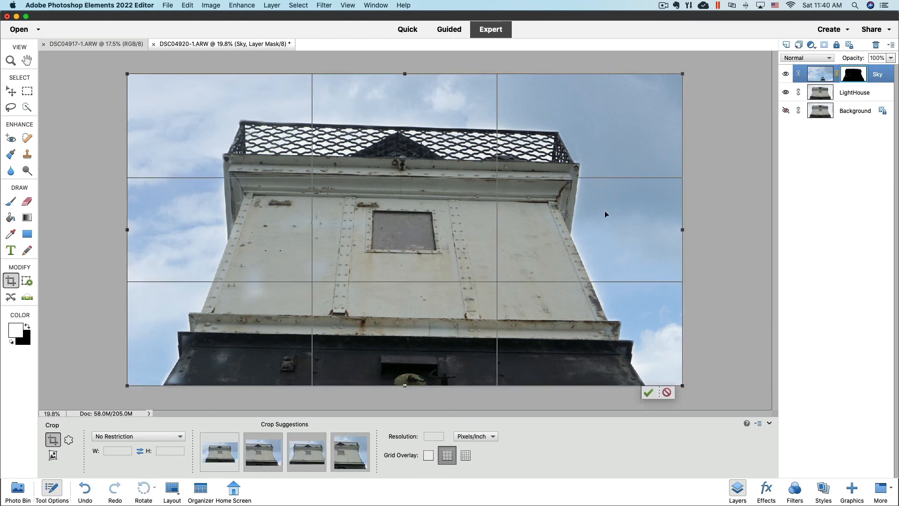
pyautogui.moveTo(681, 229); pyautogui.dragTo(679, 230)
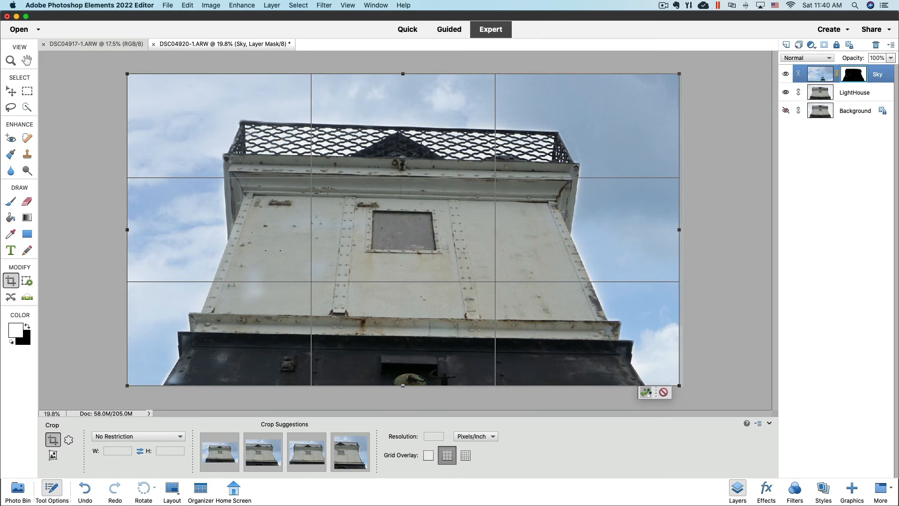
pyautogui.click(645, 393)
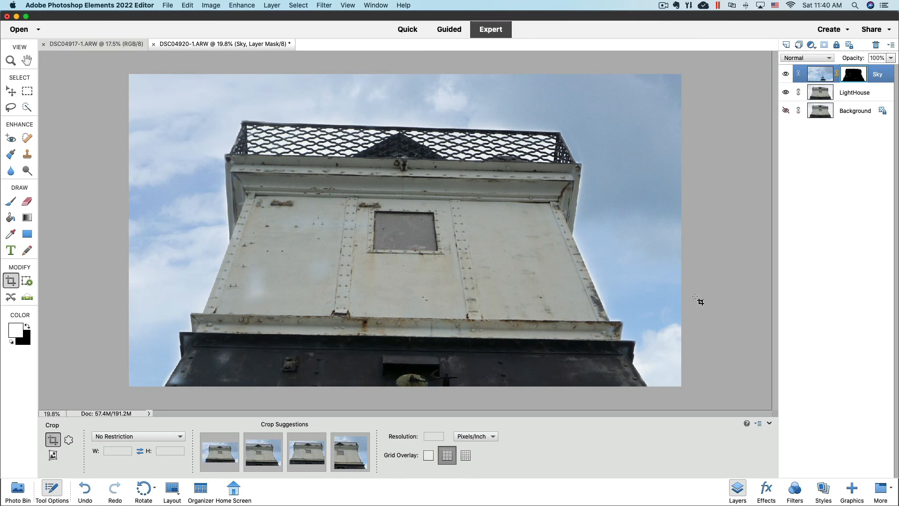
pyautogui.click(10, 92)
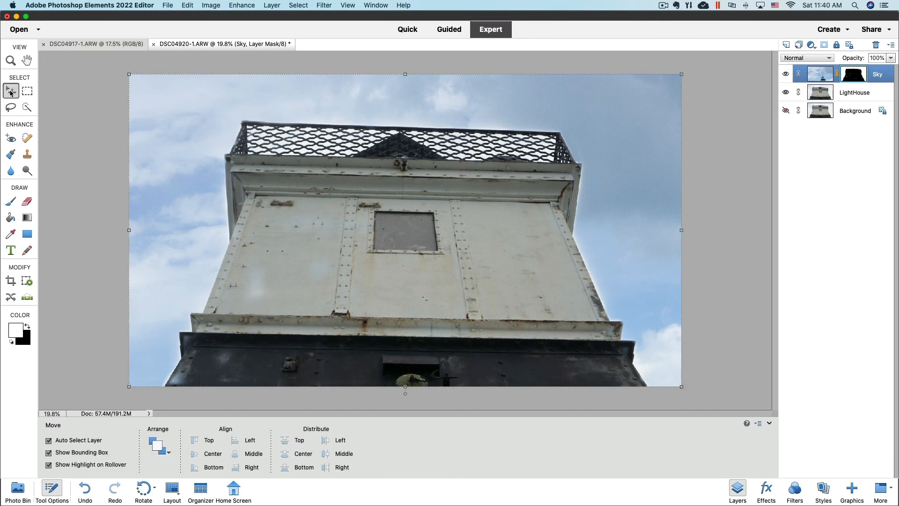
pyautogui.click(91, 91)
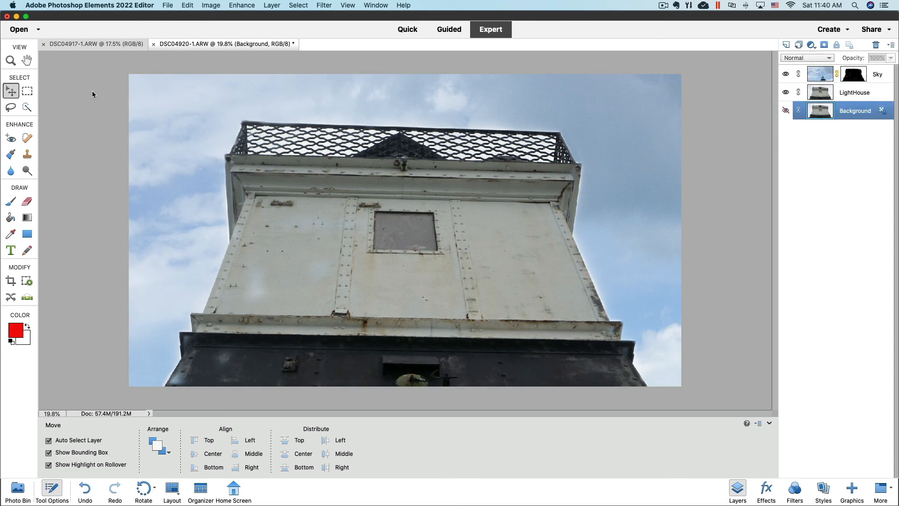
# Start saving the finished image under a new name, with JPEG as the file format
pyautogui.click(167, 6)
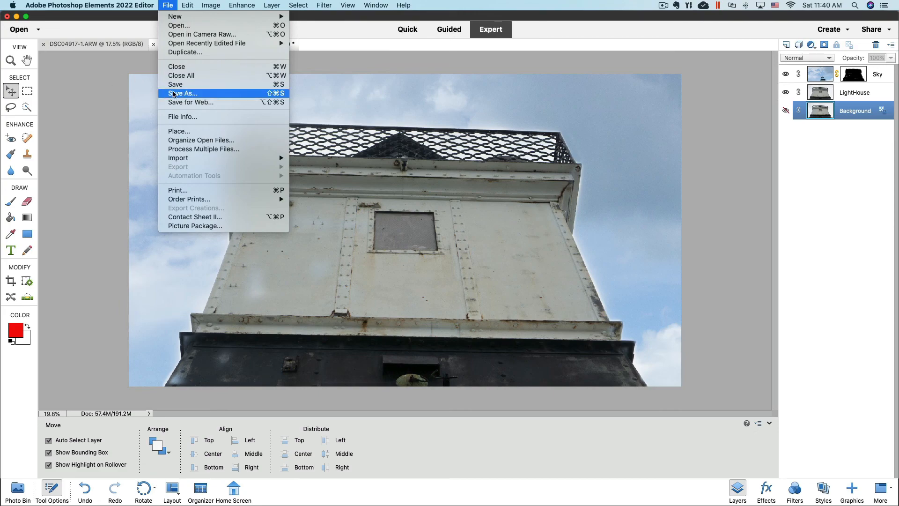
pyautogui.click(177, 94)
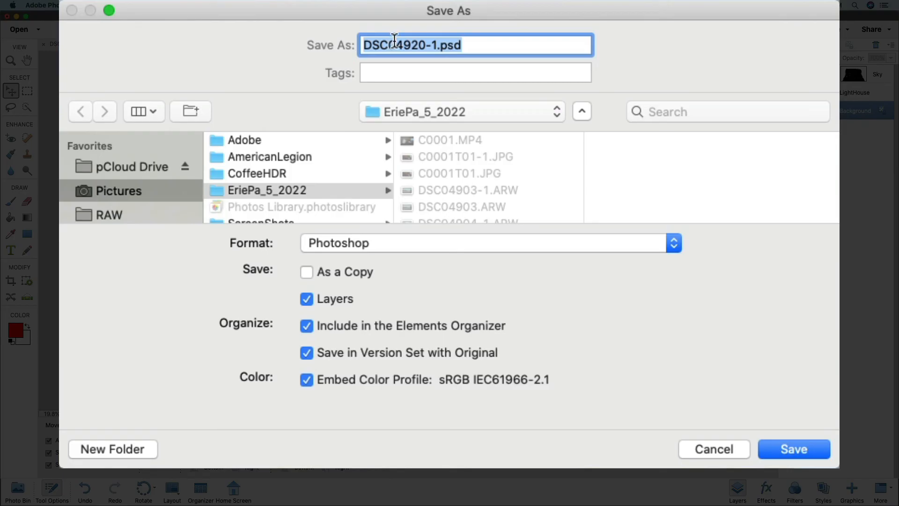
pyautogui.moveTo(462, 110); pyautogui.dragTo(447, 110)
pyautogui.moveTo(445, 45); pyautogui.dragTo(439, 45)
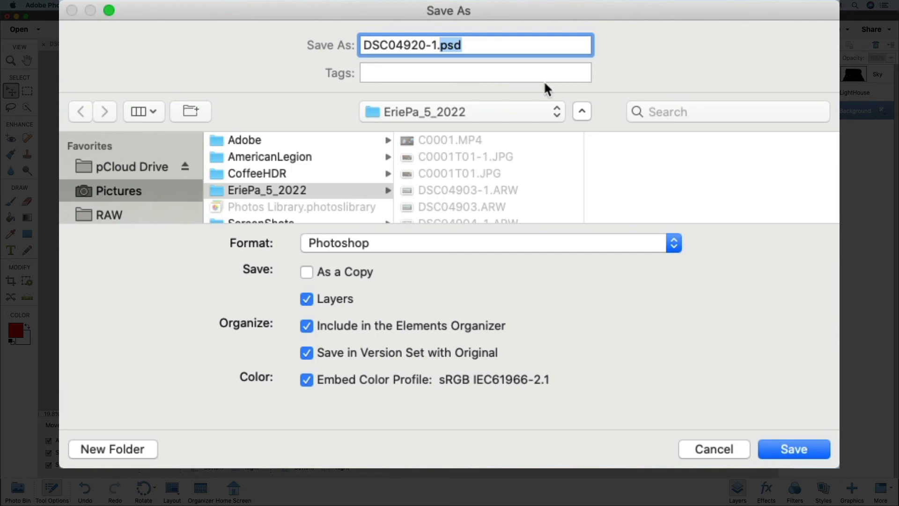
pyautogui.click(429, 242)
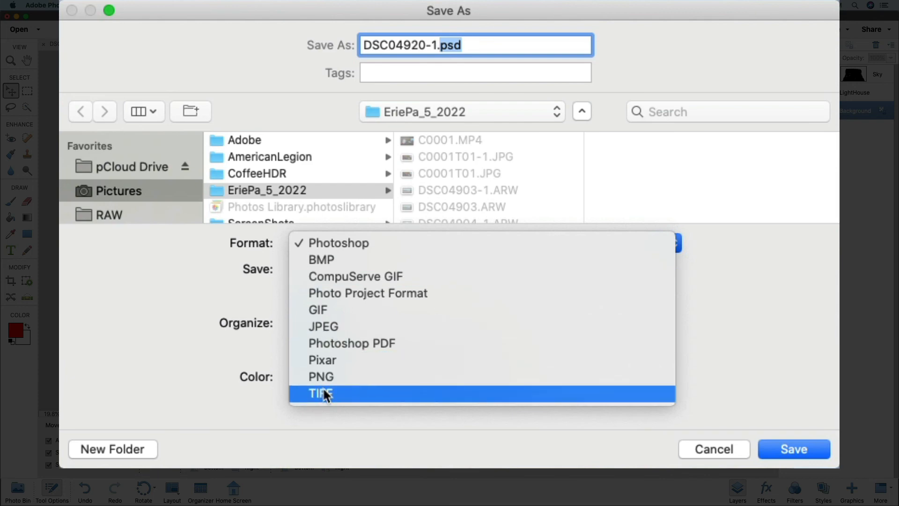
pyautogui.click(325, 326)
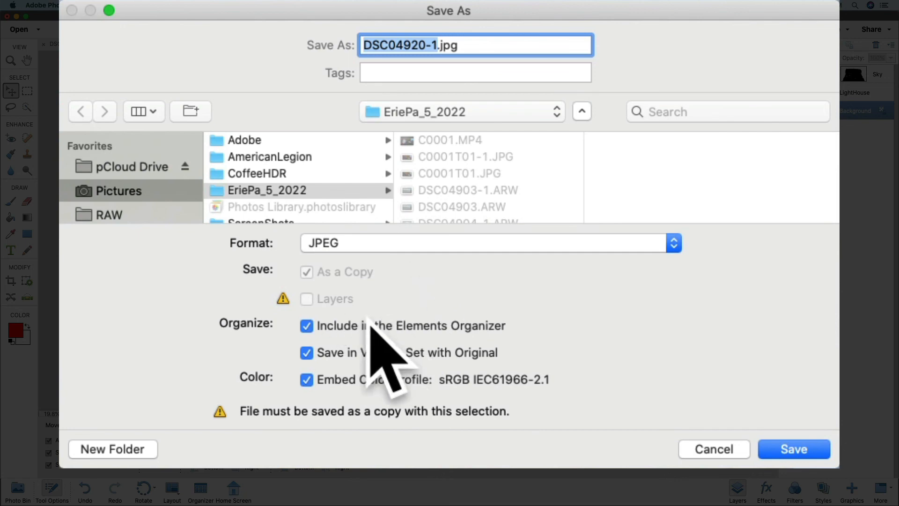
# Name the file toplighthouse.jpg and save it in the EriePa_5_2022 folder
pyautogui.click(396, 41)
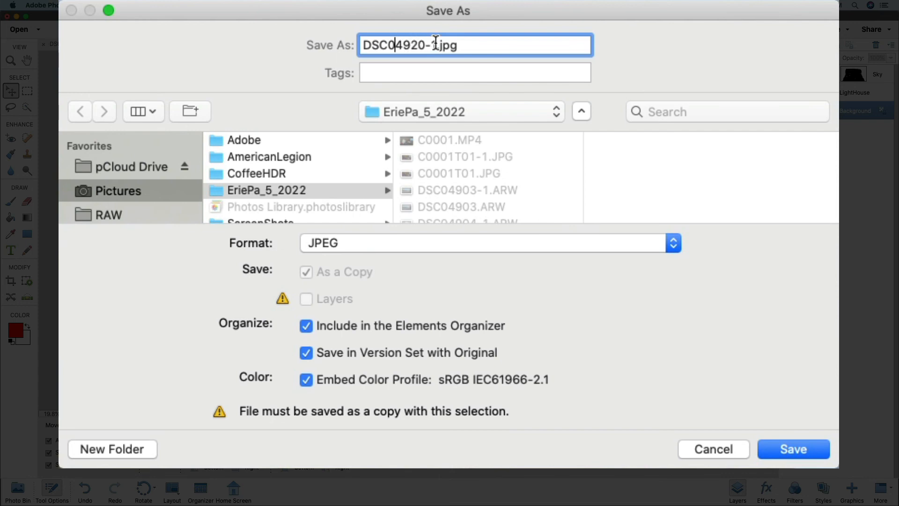
pyautogui.moveTo(437, 43); pyautogui.dragTo(363, 45)
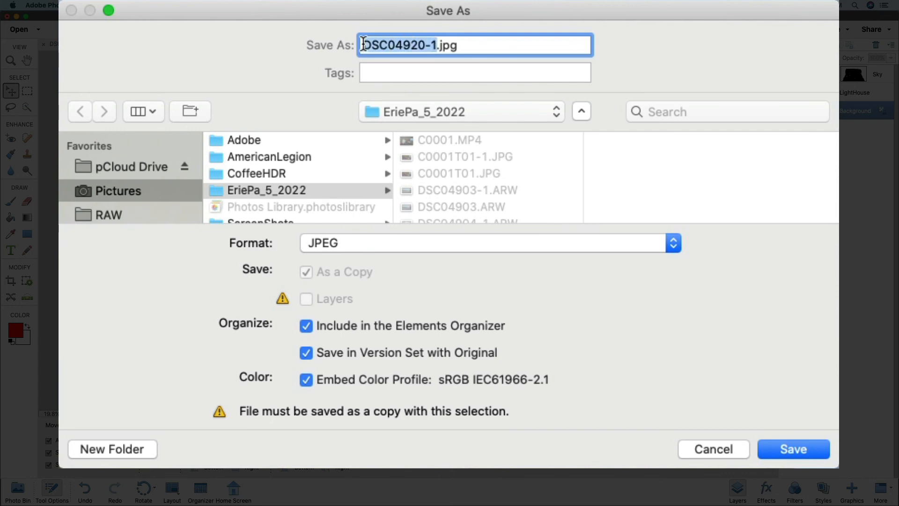
pyautogui.write('toplighth')
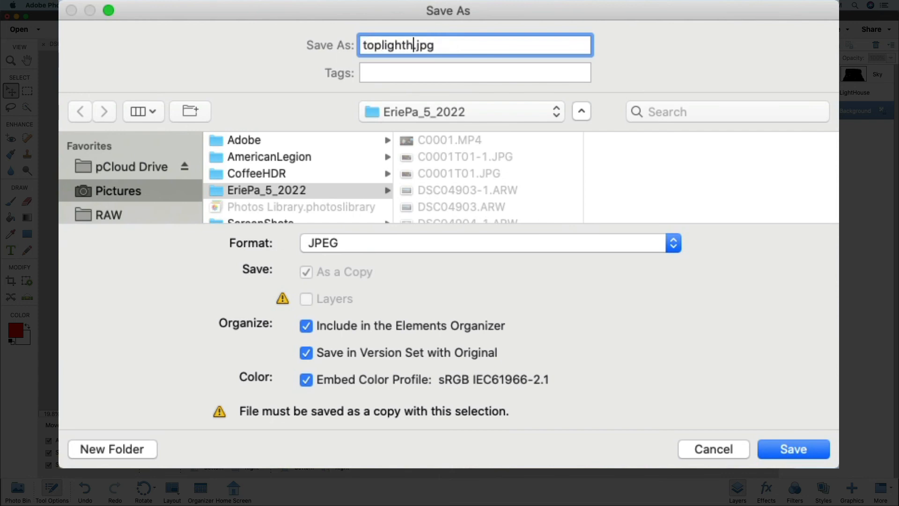
pyautogui.write('ouse')
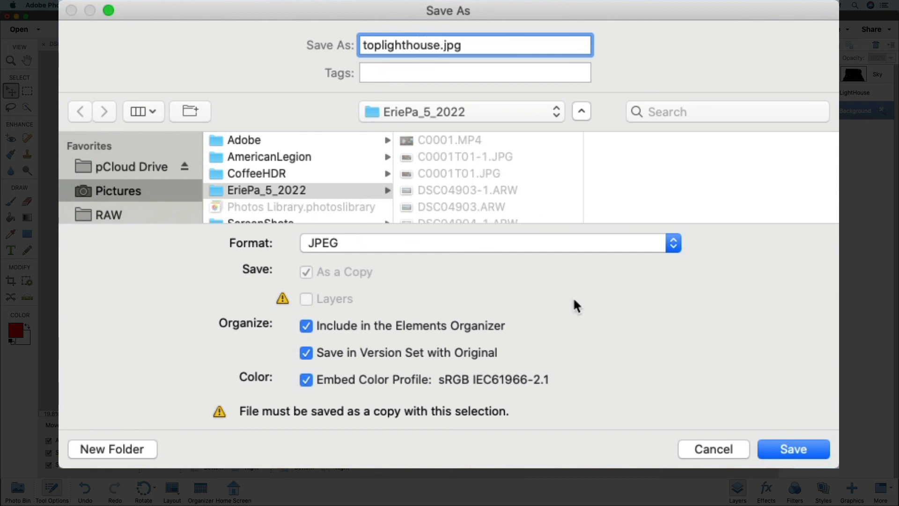
pyautogui.click(798, 451)
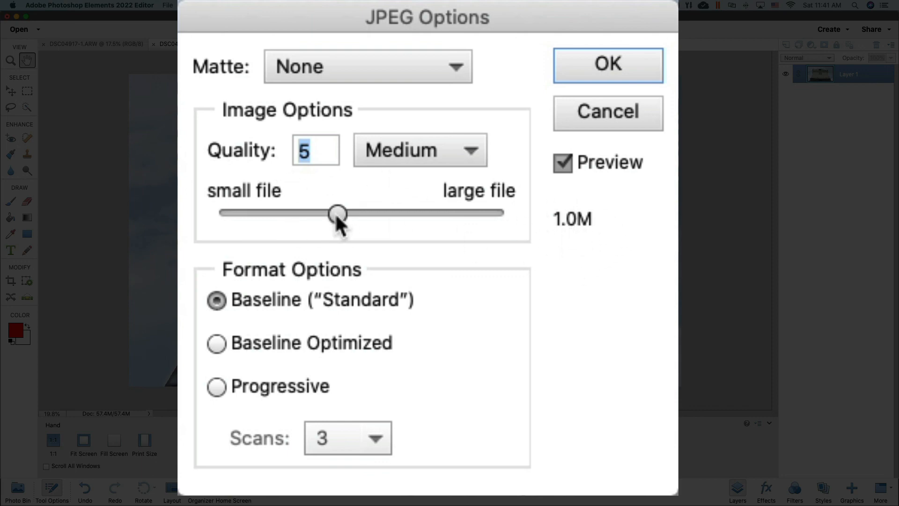
# Set the JPEG quality to 12 (Maximum) and confirm the export options
pyautogui.moveTo(336, 214); pyautogui.dragTo(509, 219)
pyautogui.moveTo(501, 259); pyautogui.dragTo(502, 259)
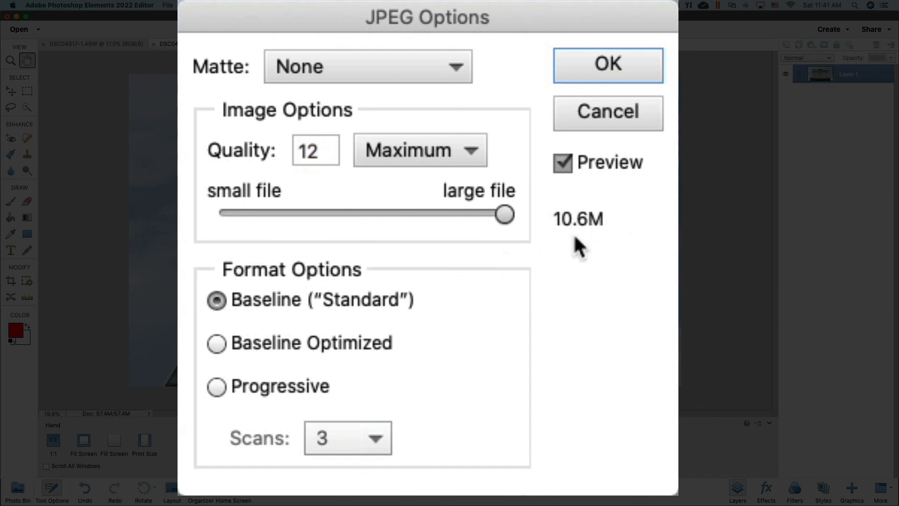
pyautogui.click(610, 64)
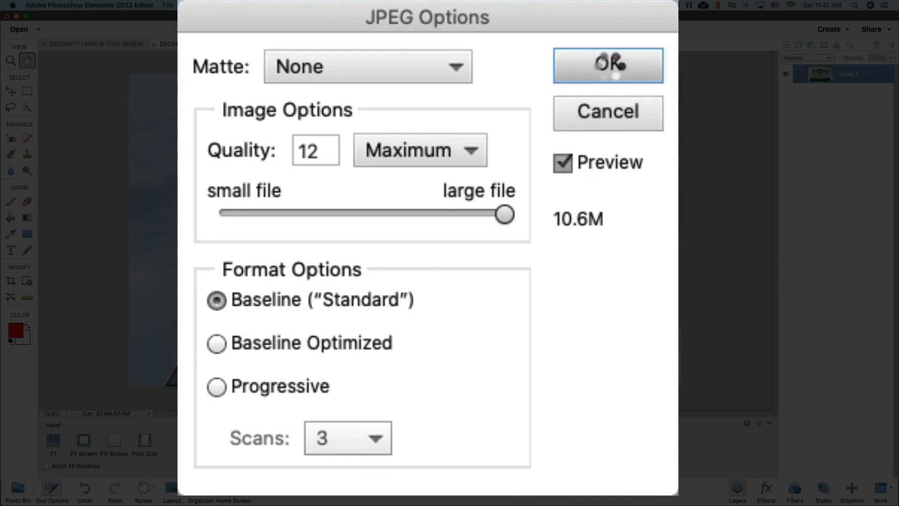